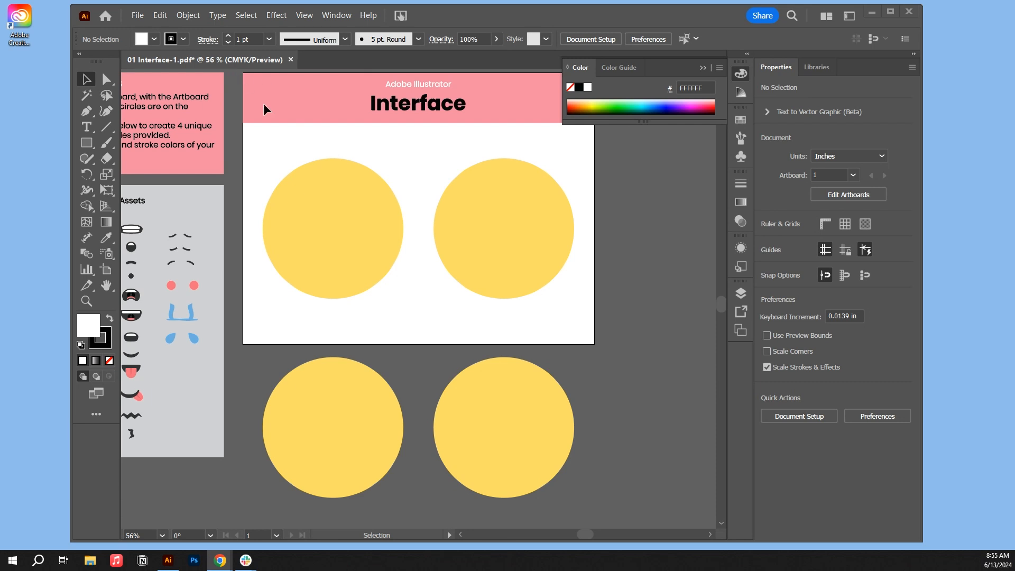
# Collapse the open Color panel so it no longer covers the artboard
pyautogui.press('space')
pyautogui.moveTo(265, 143); pyautogui.dragTo(363, 168)
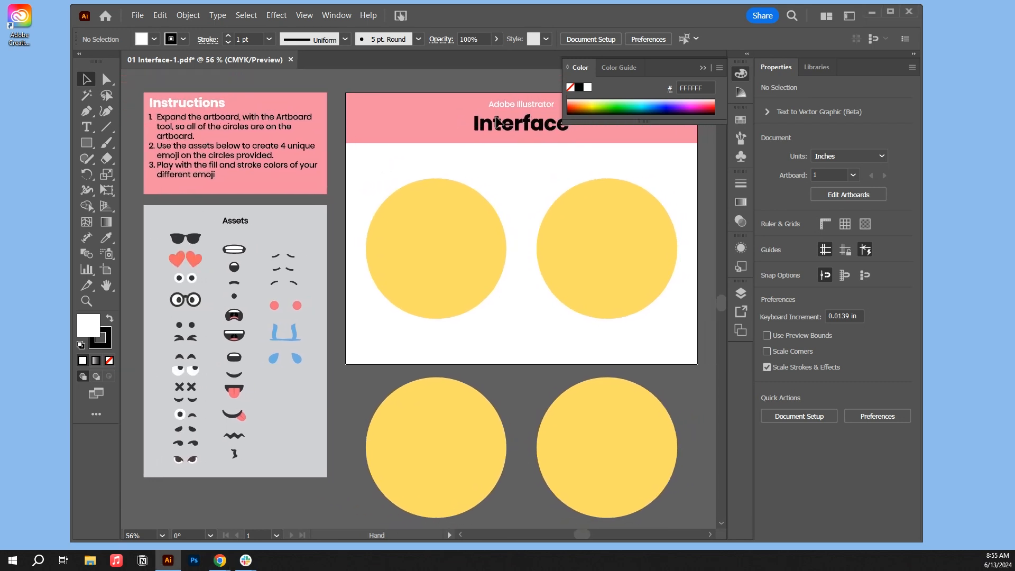
pyautogui.click(703, 67)
pyautogui.hotkey('ctrl', '-')
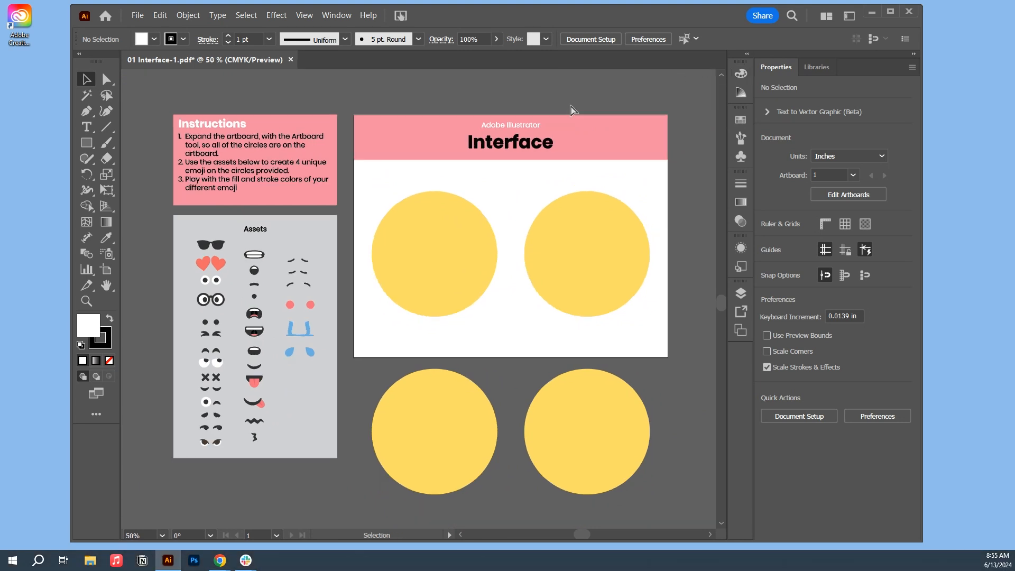
pyautogui.press('ctrl')
pyautogui.hotkey('ctrl', '+')
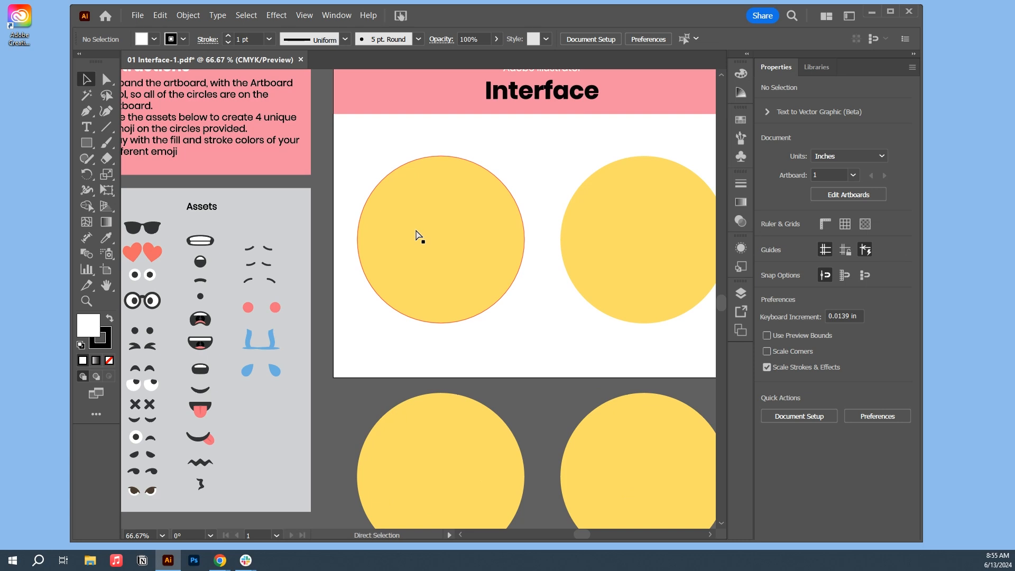
pyautogui.hotkey('ctrl', '-')
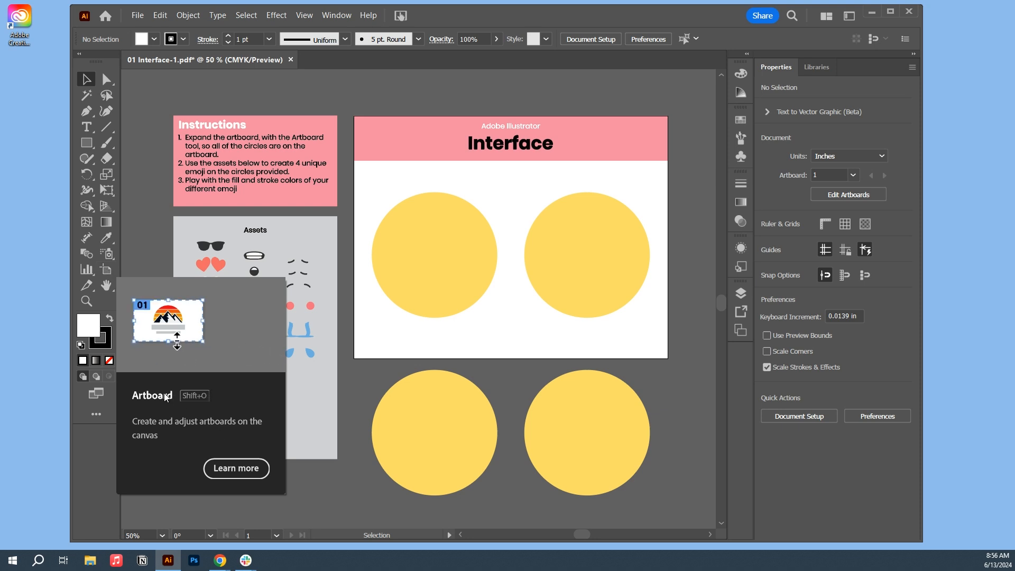
# Extend the artboard's lower edge to a height of about 13.91 in so all four circles fit, then return to the Selection tool
pyautogui.click(111, 274)
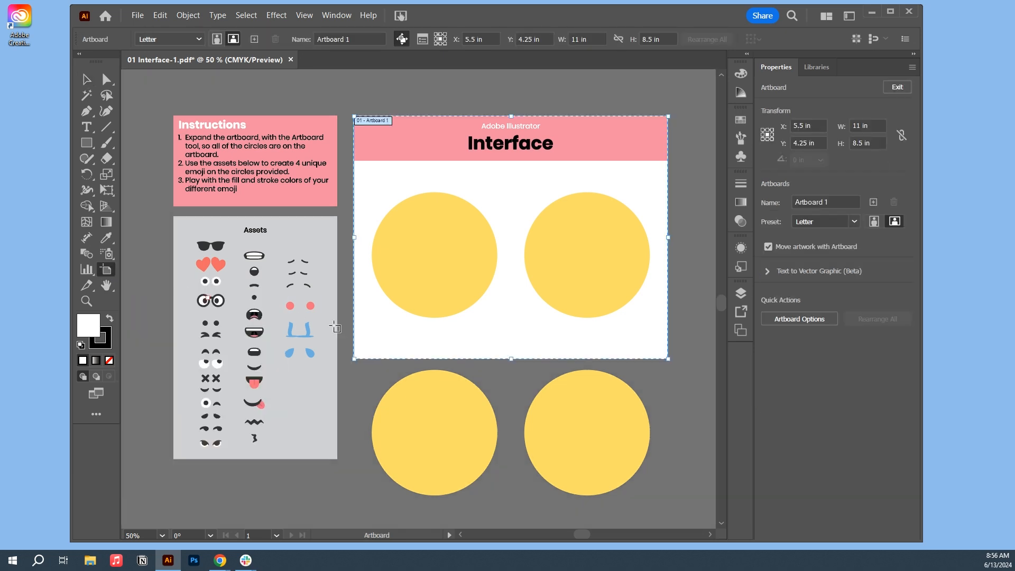
pyautogui.moveTo(510, 356); pyautogui.dragTo(506, 513)
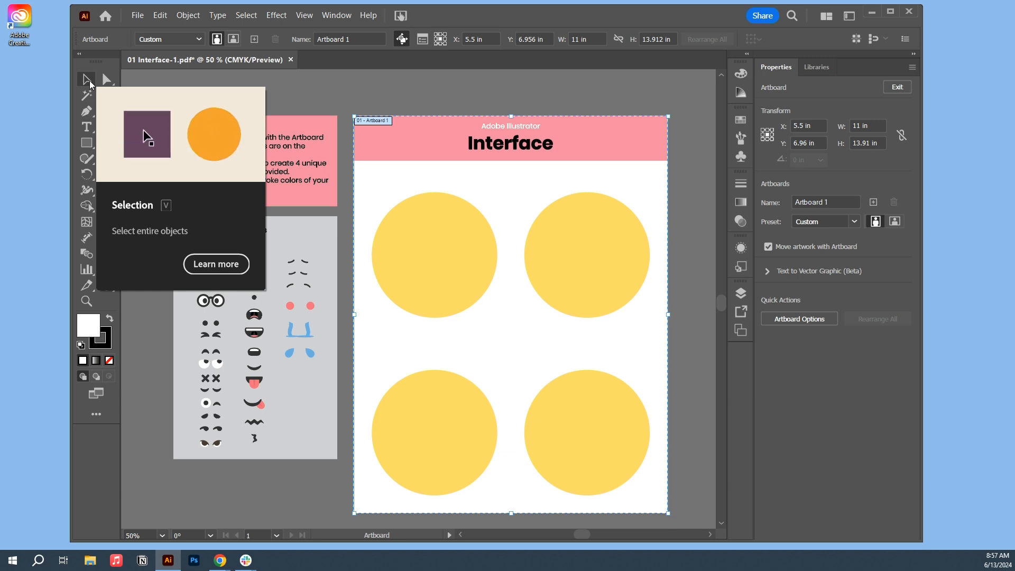
pyautogui.click(88, 80)
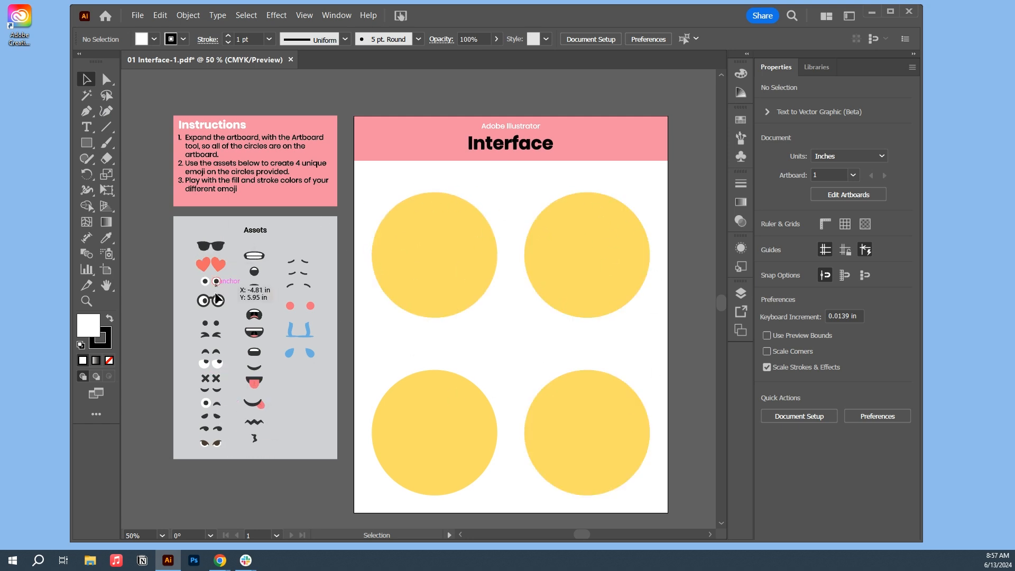
# Select the round-eyes asset to view its object properties, then deselect it
pyautogui.moveTo(221, 281)
pyautogui.mouseDown()
pyautogui.moveTo(424, 247)
pyautogui.moveTo(456, 219)
pyautogui.moveTo(446, 230)
pyautogui.moveTo(254, 269)
pyautogui.moveTo(429, 235)
pyautogui.moveTo(456, 221)
pyautogui.moveTo(473, 182)
pyautogui.moveTo(460, 219)
pyautogui.moveTo(463, 210)
pyautogui.moveTo(410, 266)
pyautogui.moveTo(204, 272)
pyautogui.moveTo(333, 312)
pyautogui.moveTo(408, 242)
pyautogui.moveTo(218, 282)
pyautogui.mouseUp()
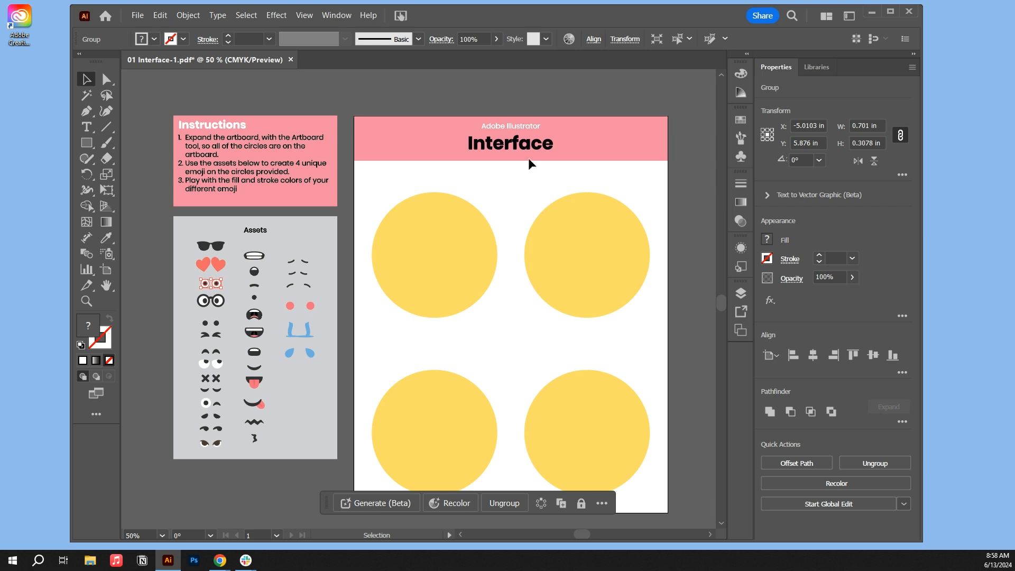
pyautogui.click(224, 221)
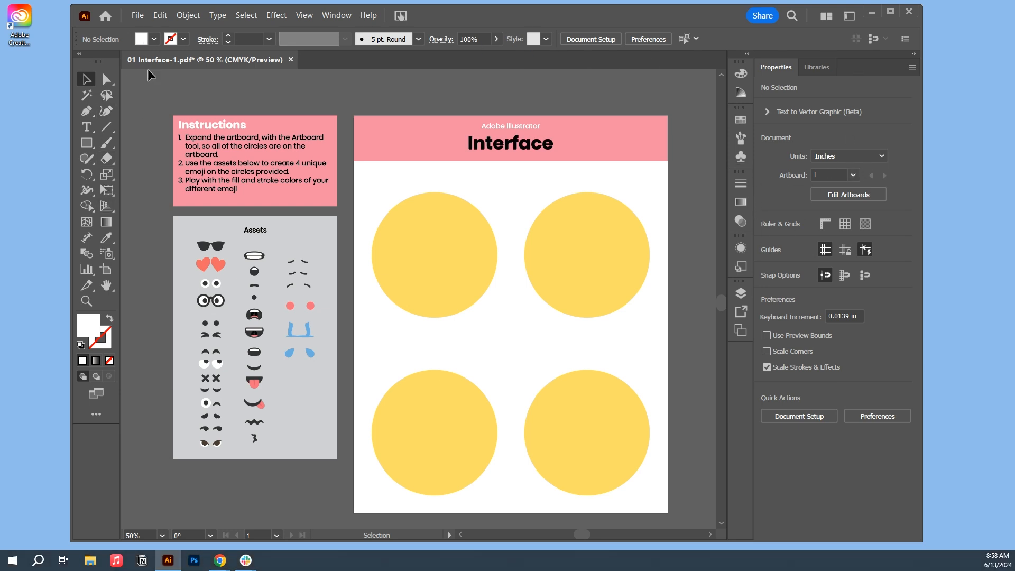
# Expand the Text to Vector Graphic options, switch to the Essentials workspace, and show the document properties
pyautogui.click(768, 112)
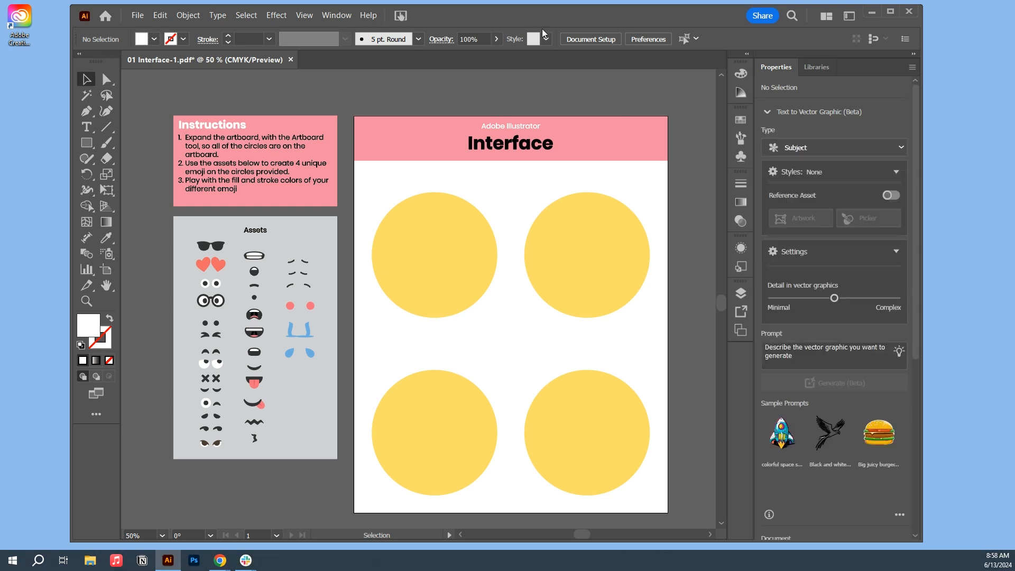
pyautogui.click(850, 16)
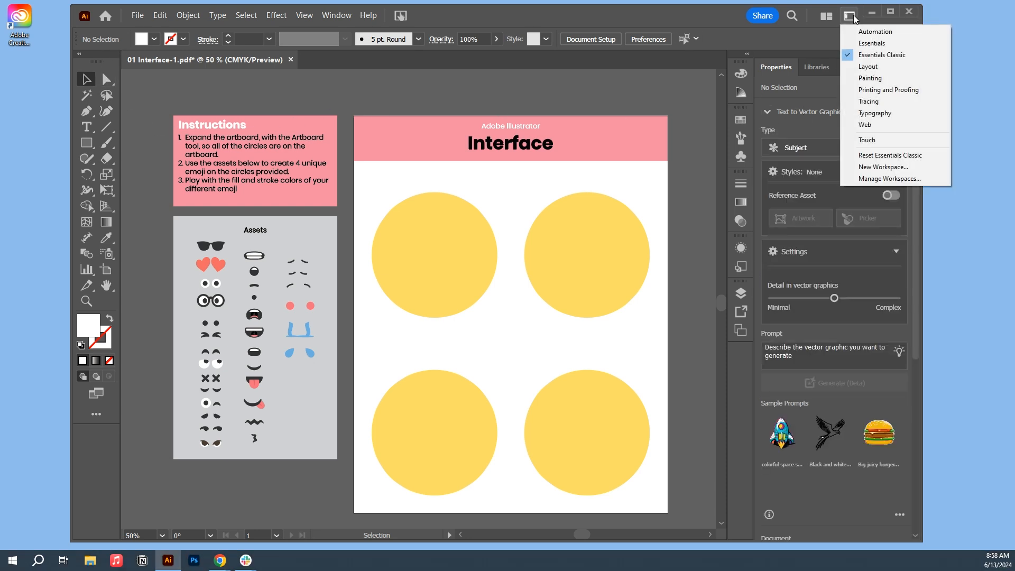
pyautogui.click(872, 43)
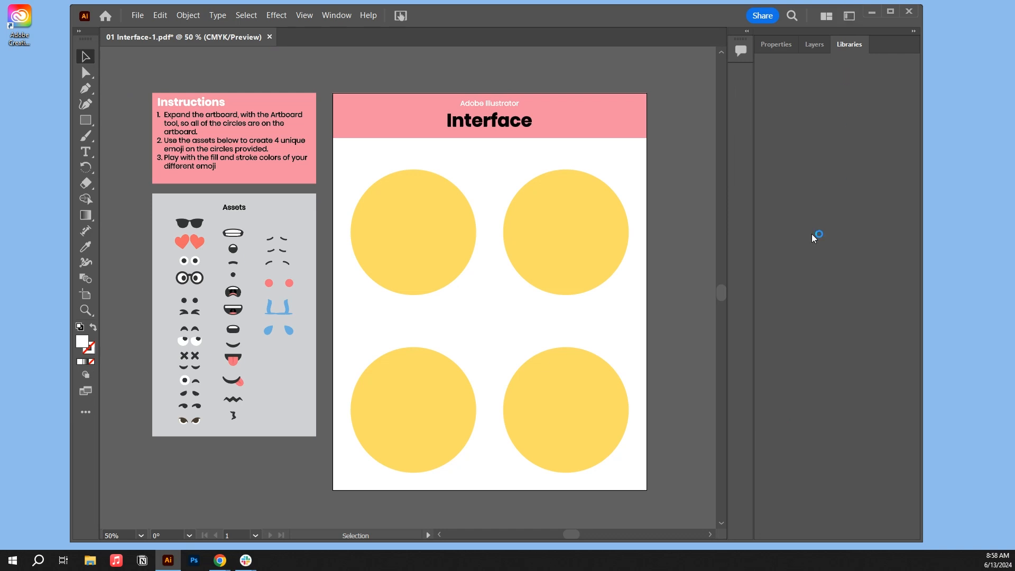
pyautogui.click(788, 49)
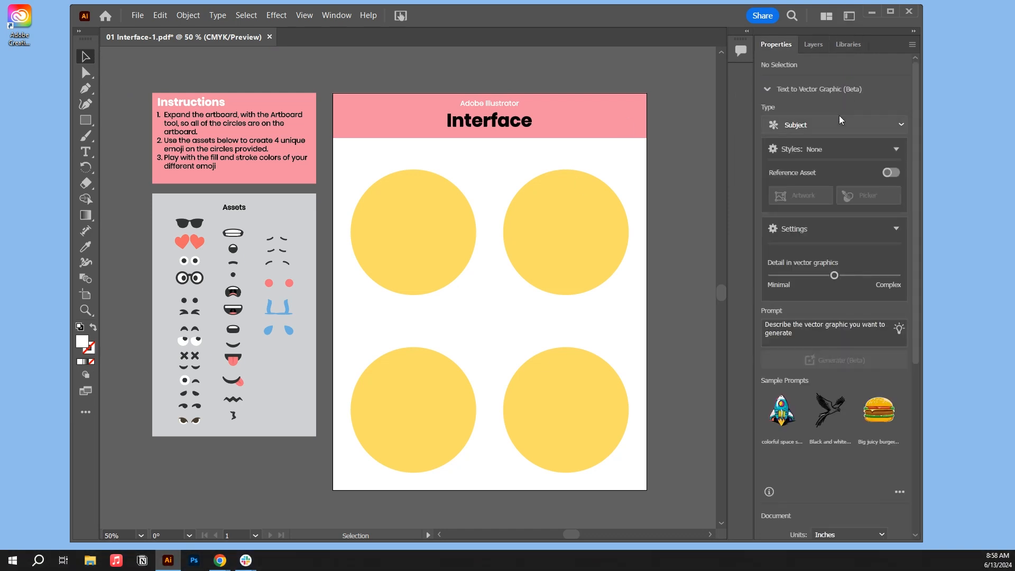
# Restore the Essentials Classic workspace, show the document properties, and collapse the Text to Vector Graphic options
pyautogui.click(839, 21)
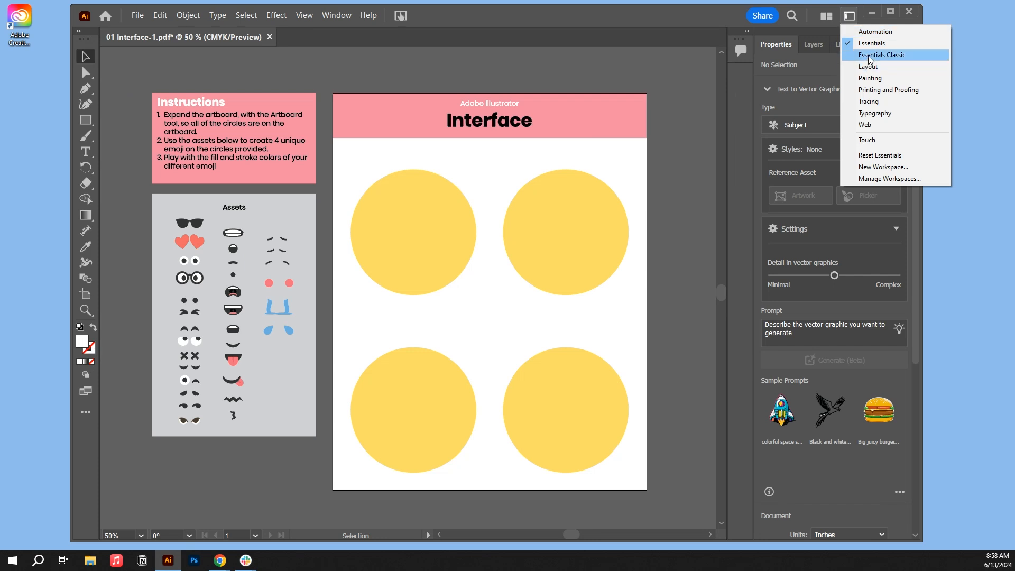
pyautogui.click(870, 55)
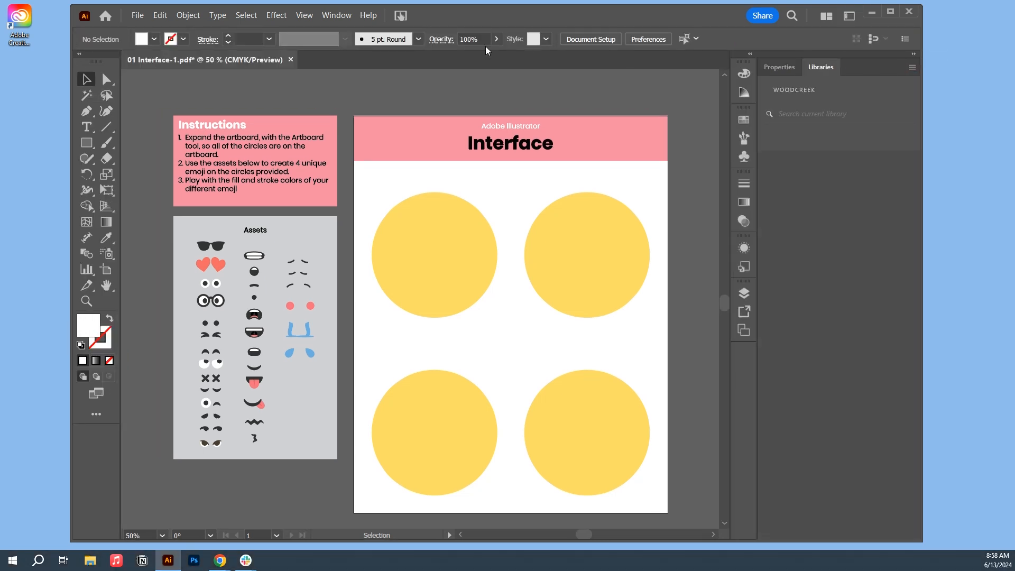
pyautogui.click(782, 65)
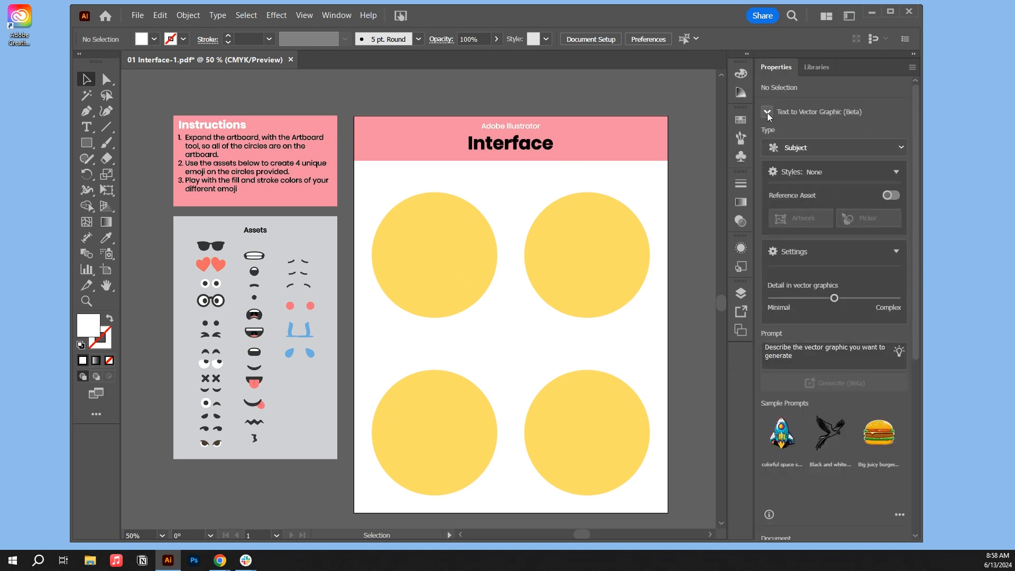
pyautogui.click(767, 113)
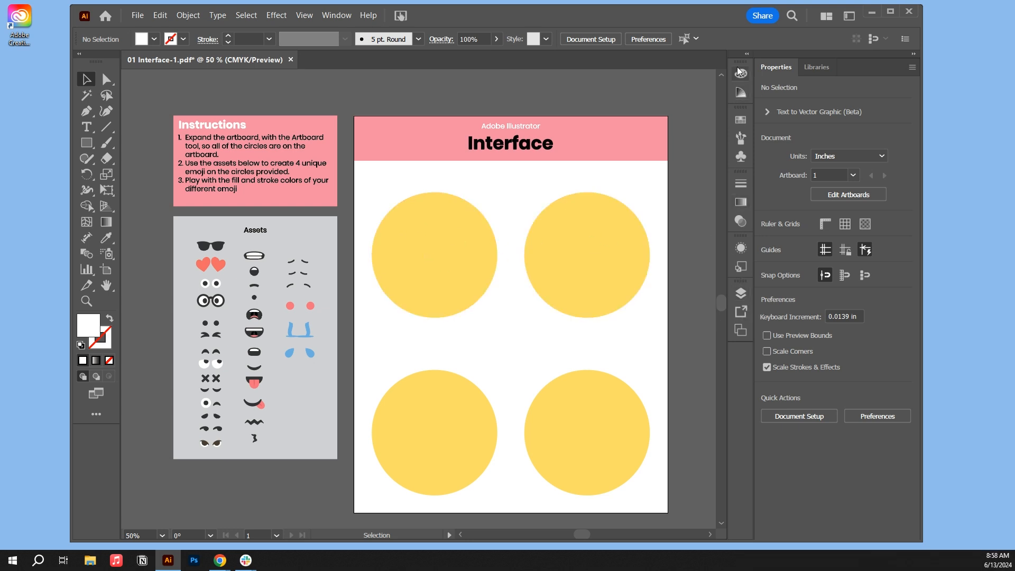
# Open the layer list and examine the contents of Layer 1 and the locked Instructions layer
pyautogui.click(741, 294)
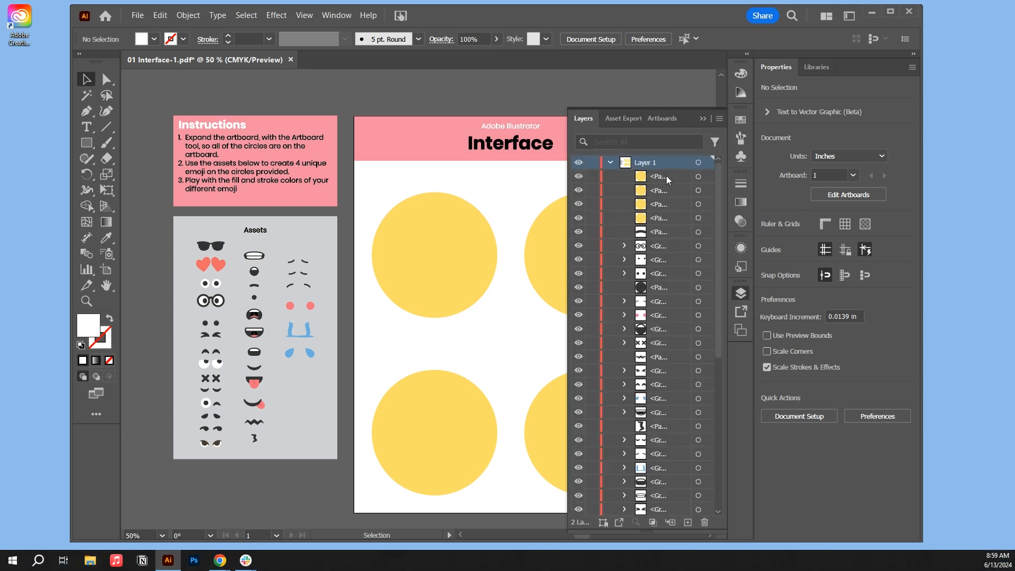
pyautogui.click(610, 162)
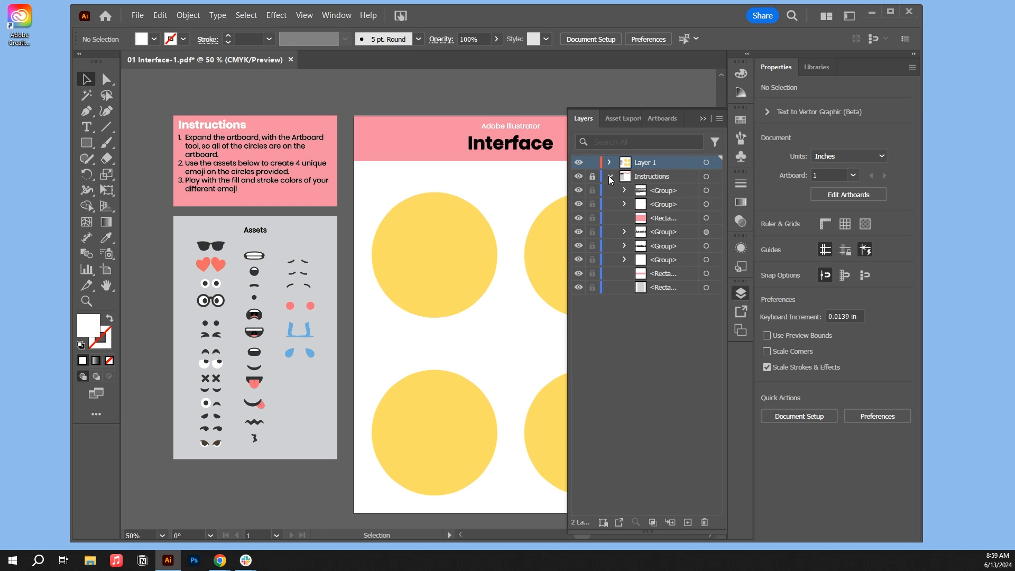
pyautogui.click(611, 177)
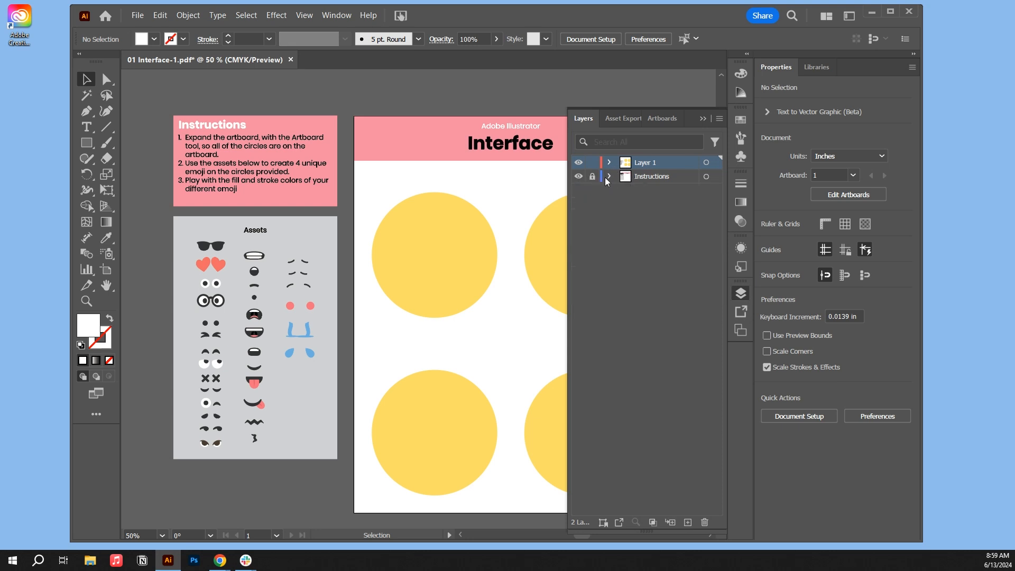
pyautogui.click(610, 177)
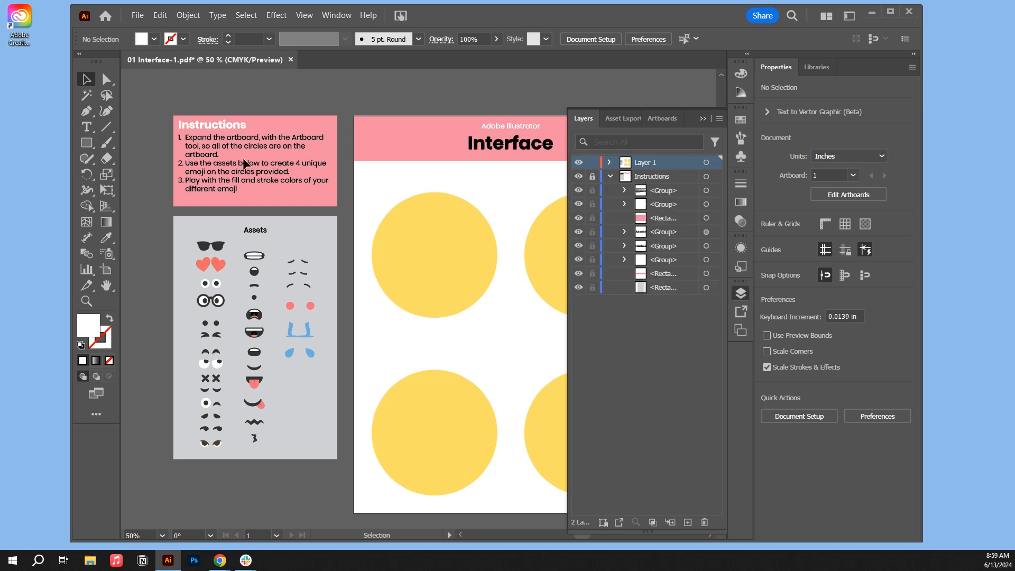
pyautogui.click(611, 178)
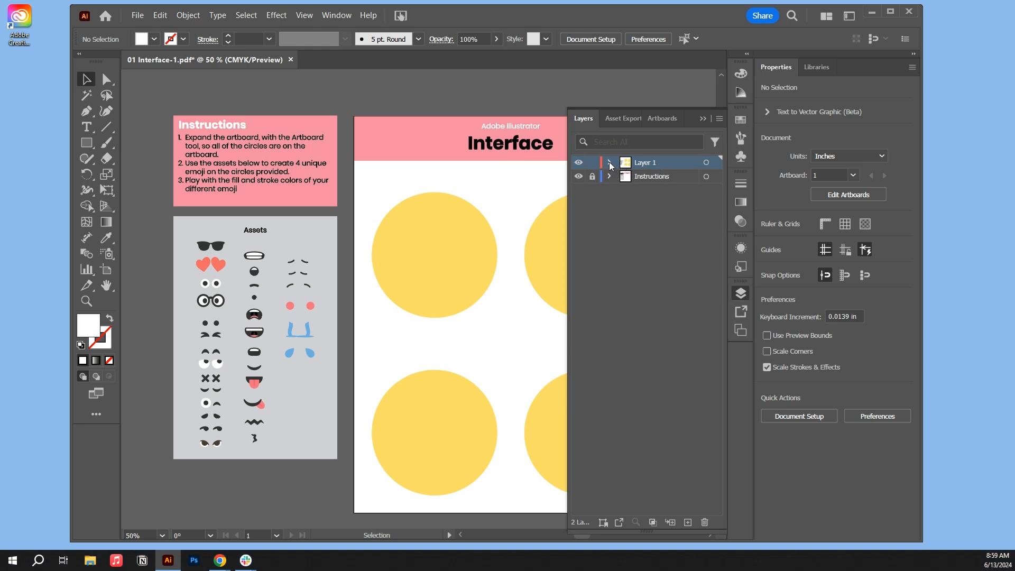
pyautogui.click(609, 163)
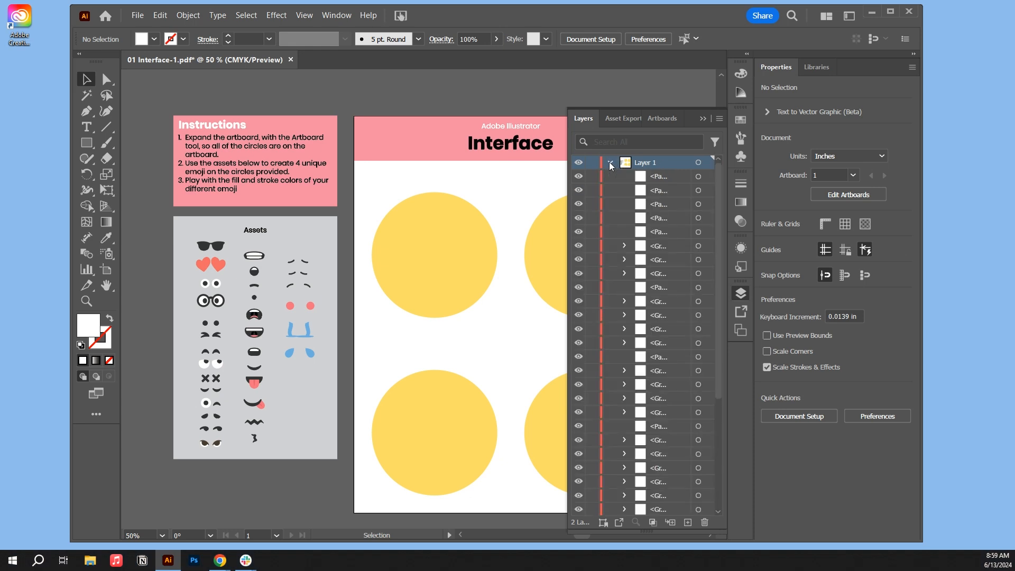
# Move the four yellow circle paths to the bottom of Layer 1's stacking order and put the layer list away
pyautogui.click(641, 205)
pyautogui.click(644, 191)
pyautogui.click(645, 177)
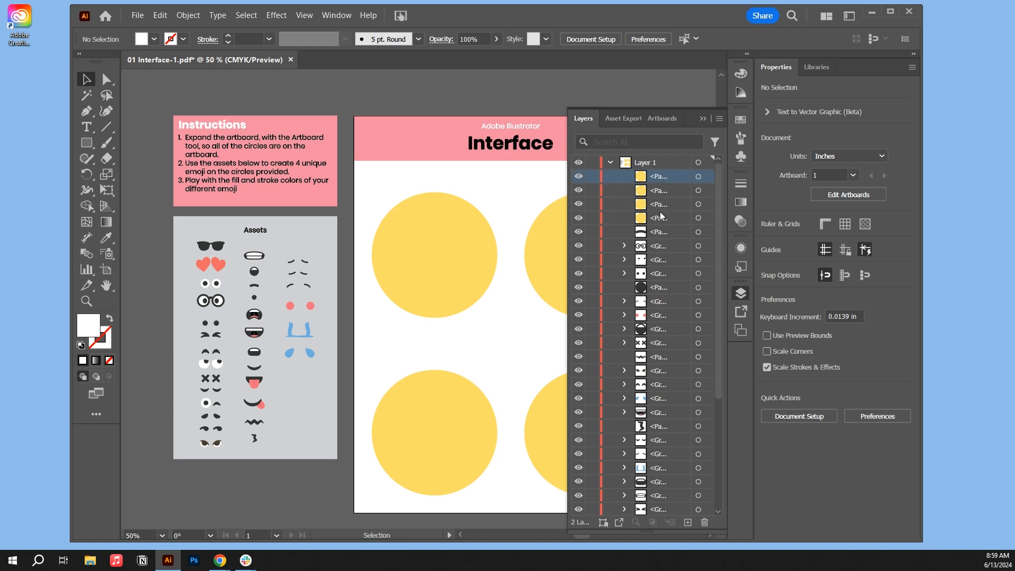
pyautogui.keyDown('shift'); pyautogui.click(662, 217); pyautogui.keyUp('shift')
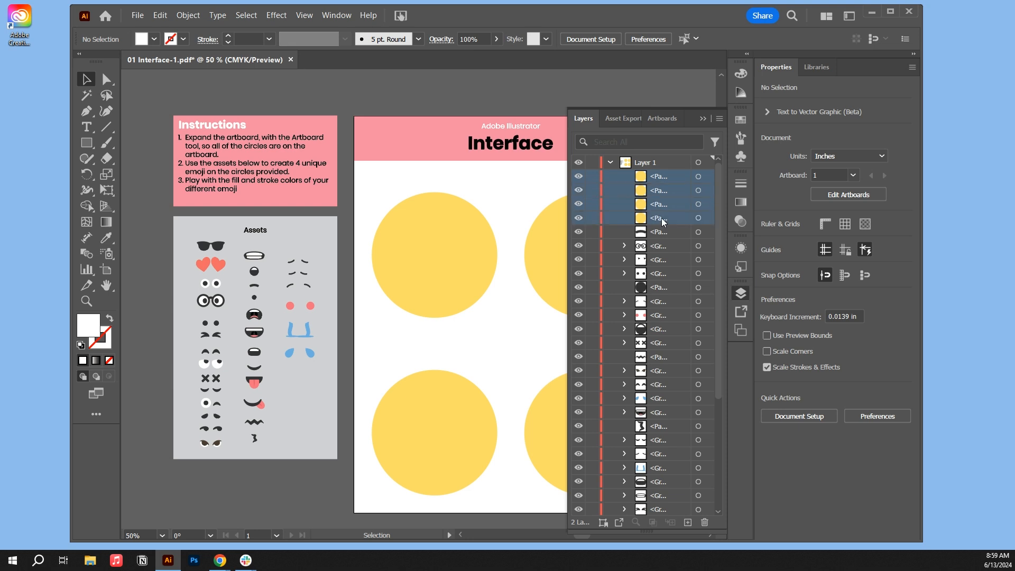
pyautogui.moveTo(643, 177); pyautogui.dragTo(628, 357)
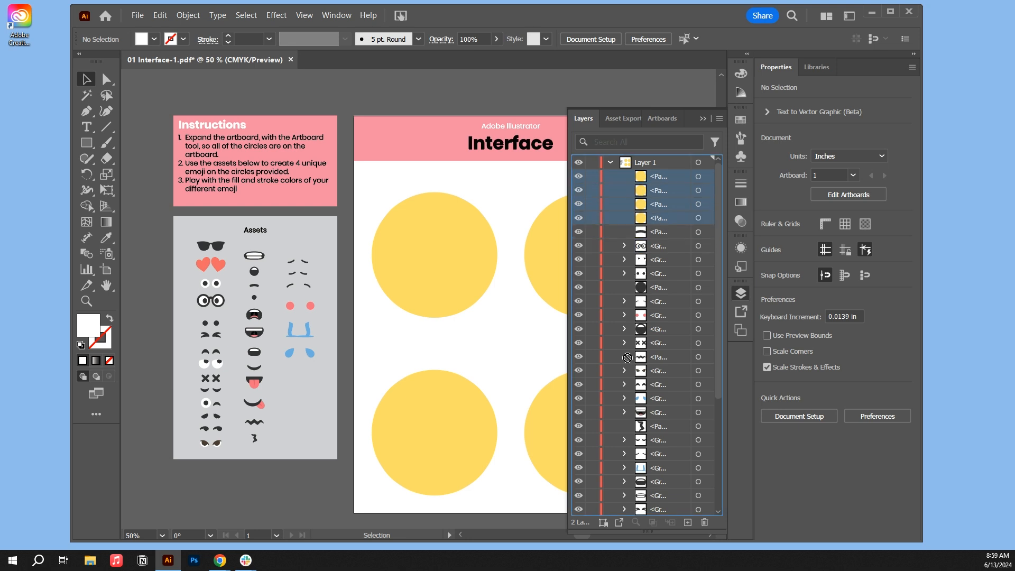
pyautogui.moveTo(641, 435); pyautogui.dragTo(641, 504)
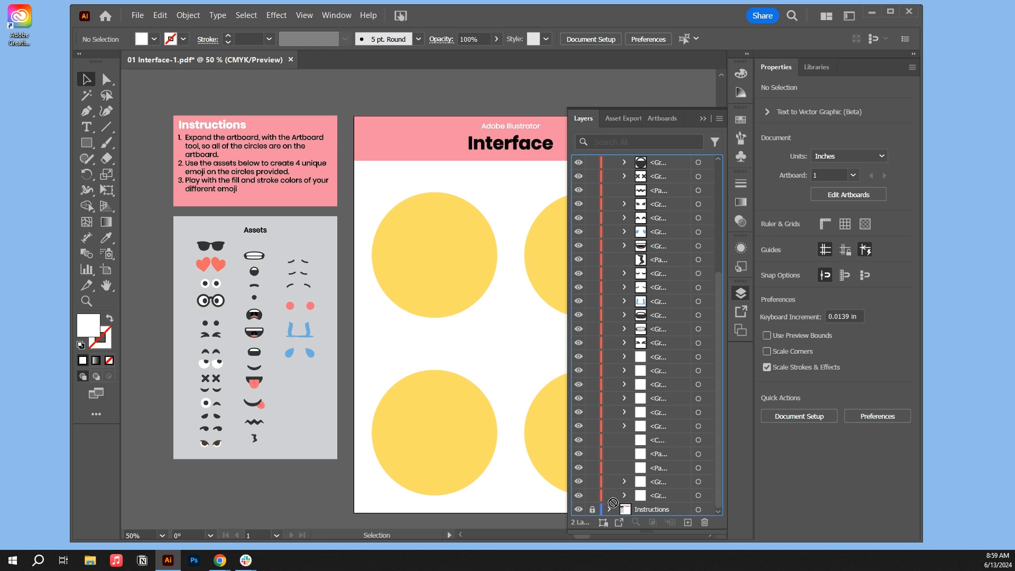
pyautogui.moveTo(614, 506); pyautogui.dragTo(628, 505)
pyautogui.moveTo(628, 505); pyautogui.dragTo(628, 505)
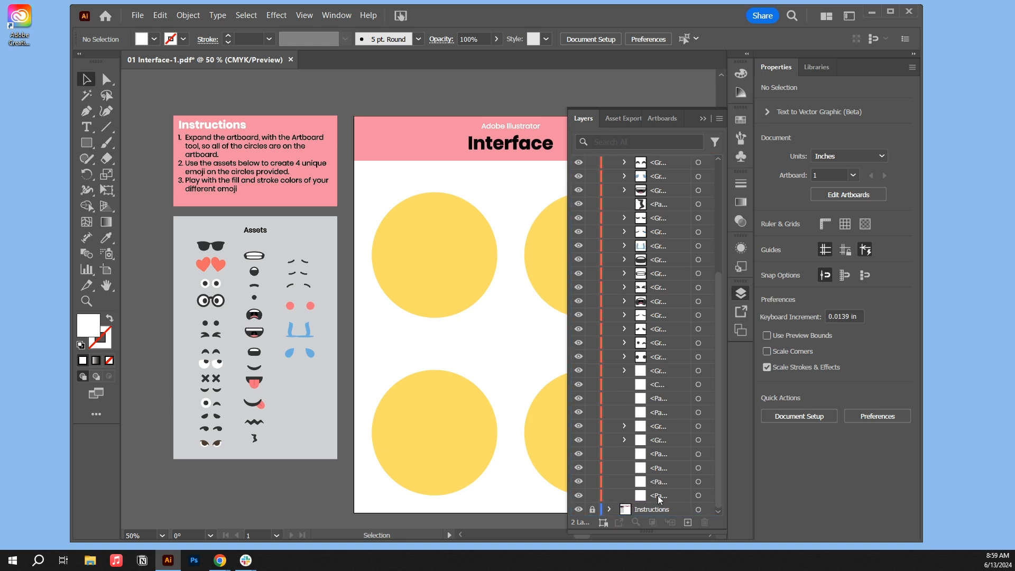
pyautogui.scroll(4, 658, 371)
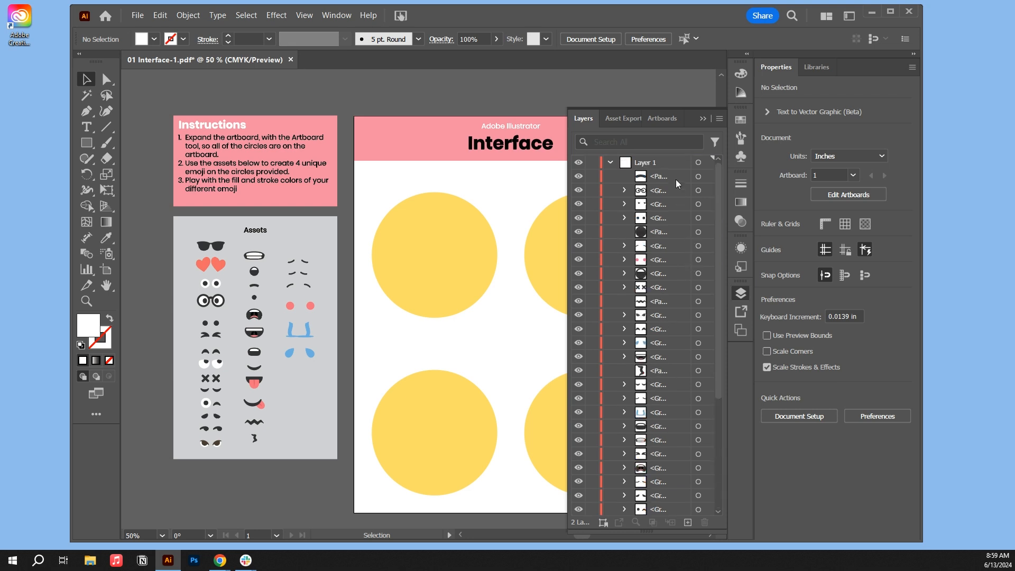
pyautogui.scroll(-4, 676, 180)
pyautogui.scroll(4, 668, 407)
pyautogui.click(703, 118)
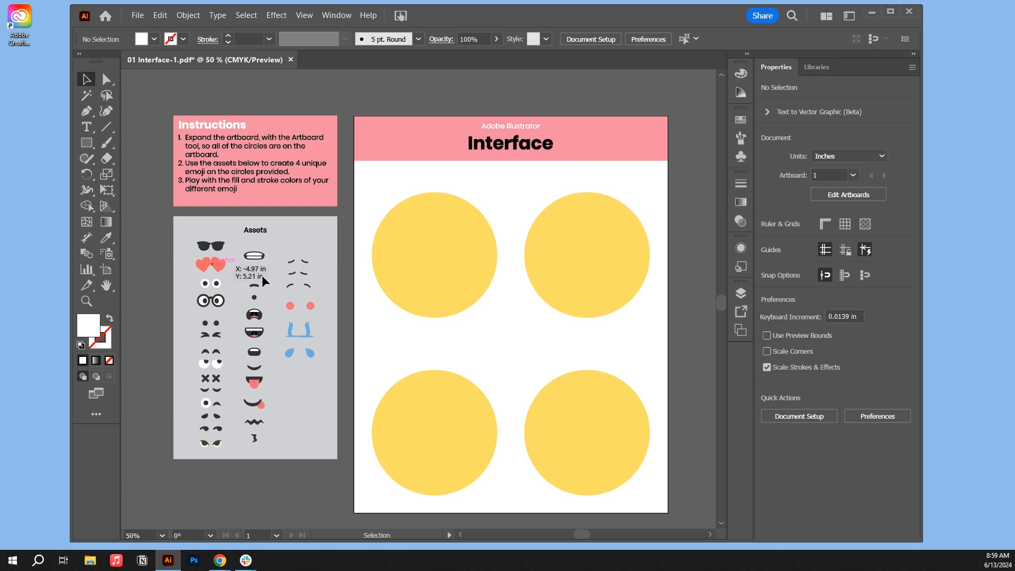
# Place the round white eyes on the upper-left yellow circle and enlarge them to fit the face
pyautogui.moveTo(221, 283); pyautogui.dragTo(437, 235)
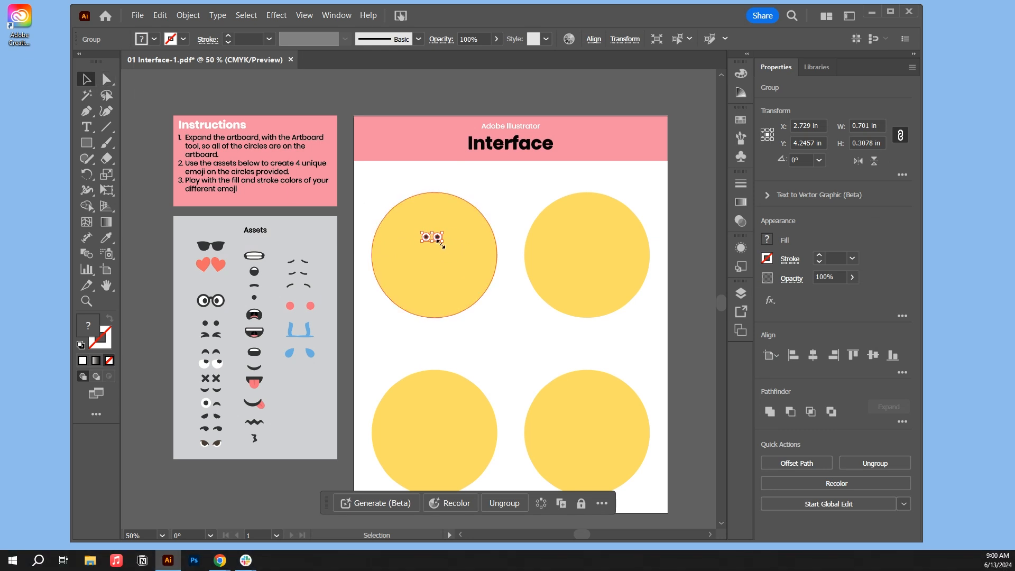
pyautogui.moveTo(443, 243); pyautogui.dragTo(487, 294)
pyautogui.moveTo(468, 252); pyautogui.dragTo(448, 241)
pyautogui.click(503, 345)
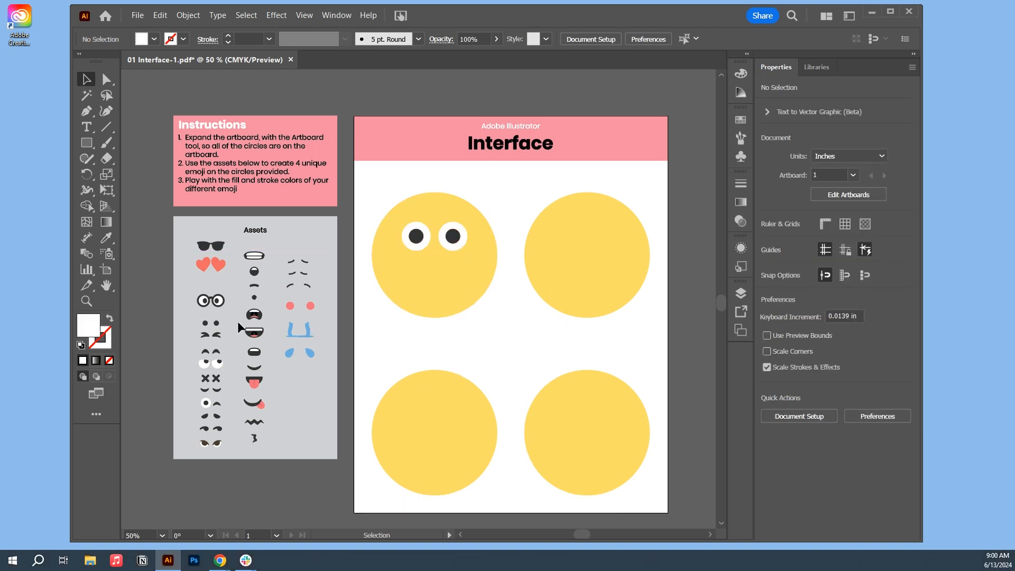
# Place the screaming mouth below the eyes on the upper-left circle, enlarged to about 3.4 in wide, and adjust both features' positions
pyautogui.moveTo(255, 314); pyautogui.dragTo(436, 276)
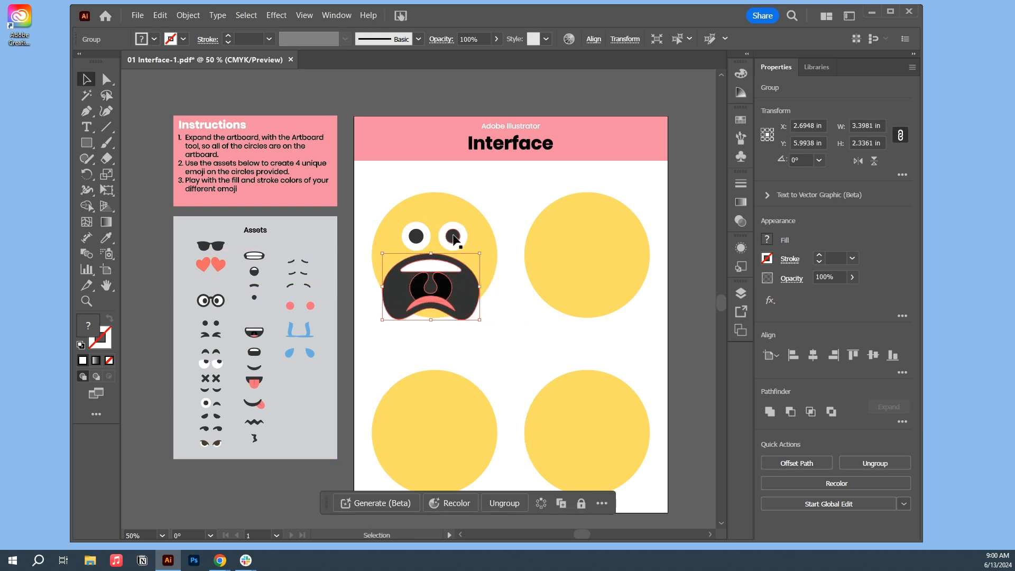
pyautogui.moveTo(455, 239); pyautogui.dragTo(454, 233)
pyautogui.moveTo(446, 290); pyautogui.dragTo(450, 287)
pyautogui.click(492, 323)
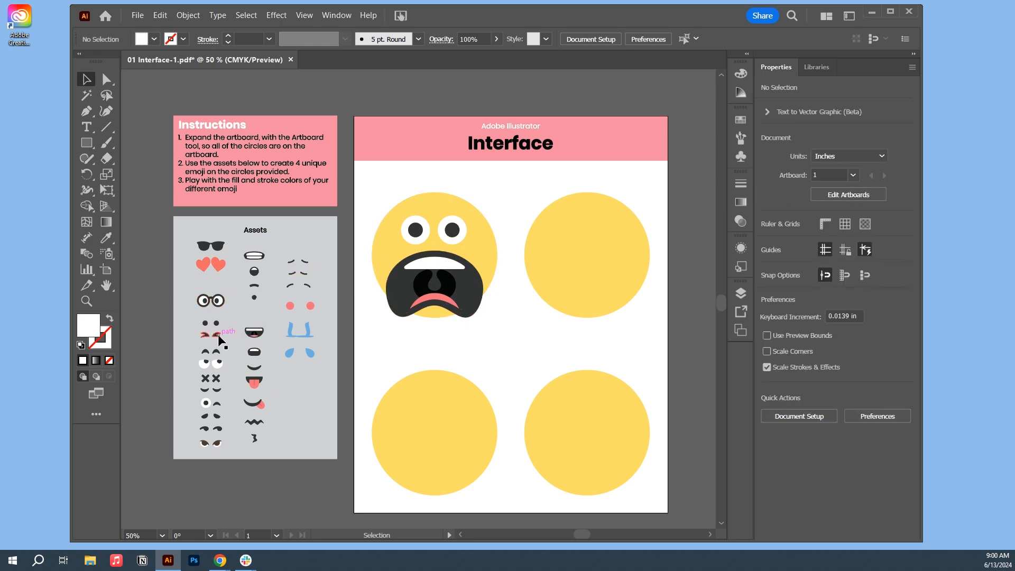
# Place the squinting eyes on the upper part of the upper-right circle, enlarged to about 2.74 in wide
pyautogui.moveTo(218, 334); pyautogui.dragTo(600, 228)
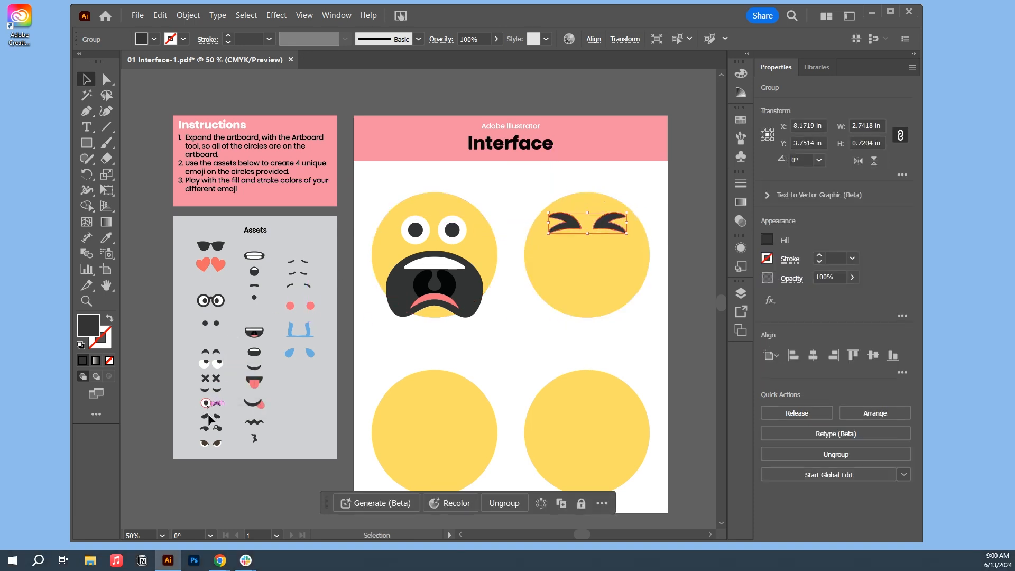
# Place the round dark eyes, enlarged to about 2 in wide, and the open laughing mouth with tongue on the upper-right circle
pyautogui.moveTo(212, 322); pyautogui.dragTo(608, 252)
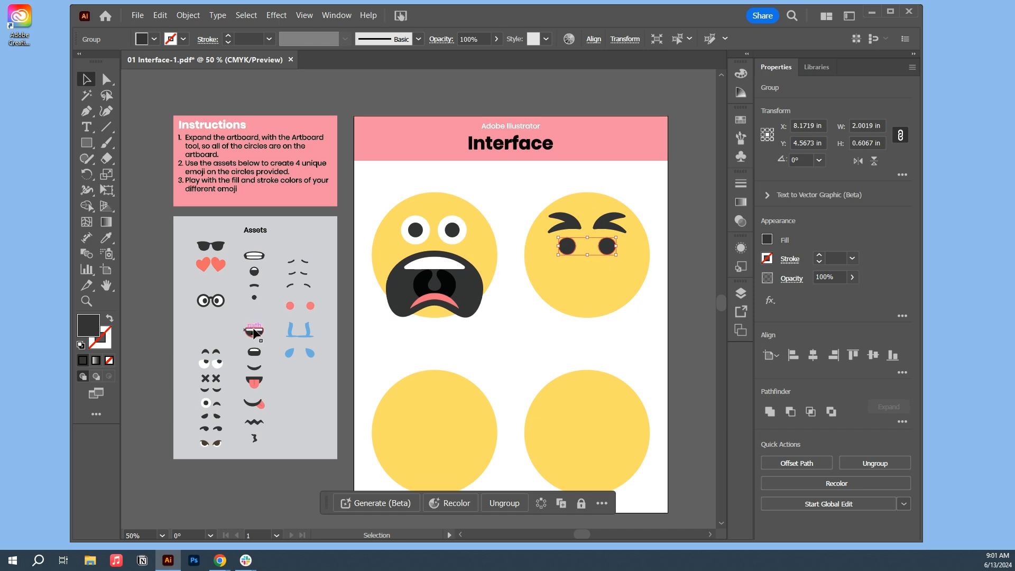
pyautogui.moveTo(254, 332); pyautogui.dragTo(599, 296)
pyautogui.click(674, 199)
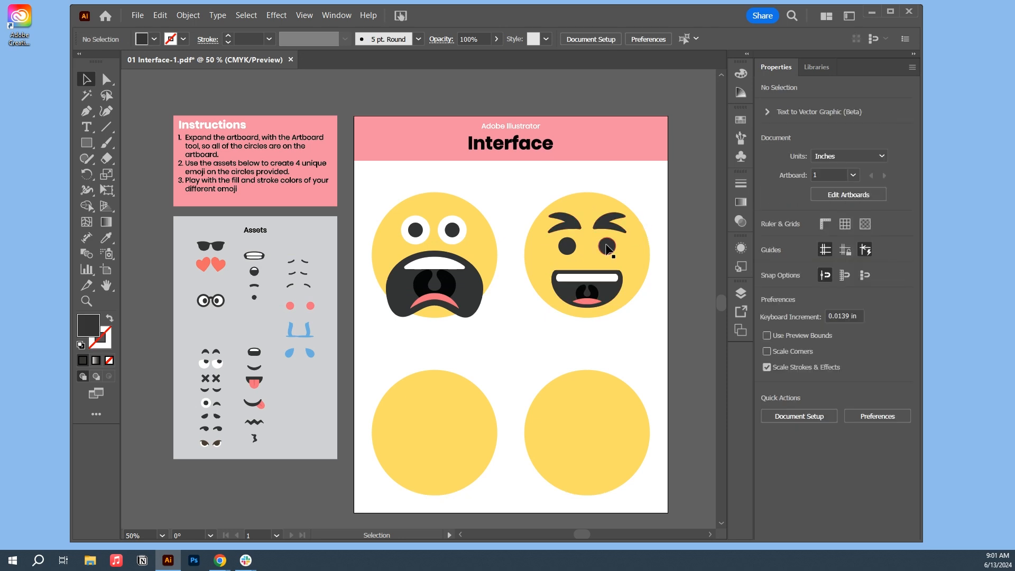
# Adjust the height of the round dark eyes on the upper-right face so they sit just below the angled brows
pyautogui.moveTo(608, 246); pyautogui.dragTo(609, 233)
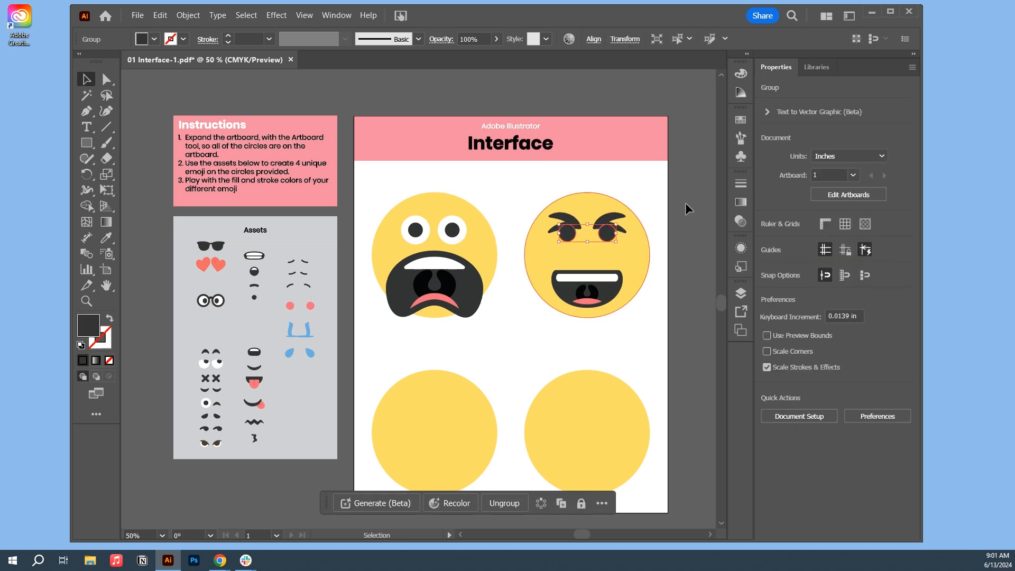
pyautogui.click(678, 212)
pyautogui.click(606, 238)
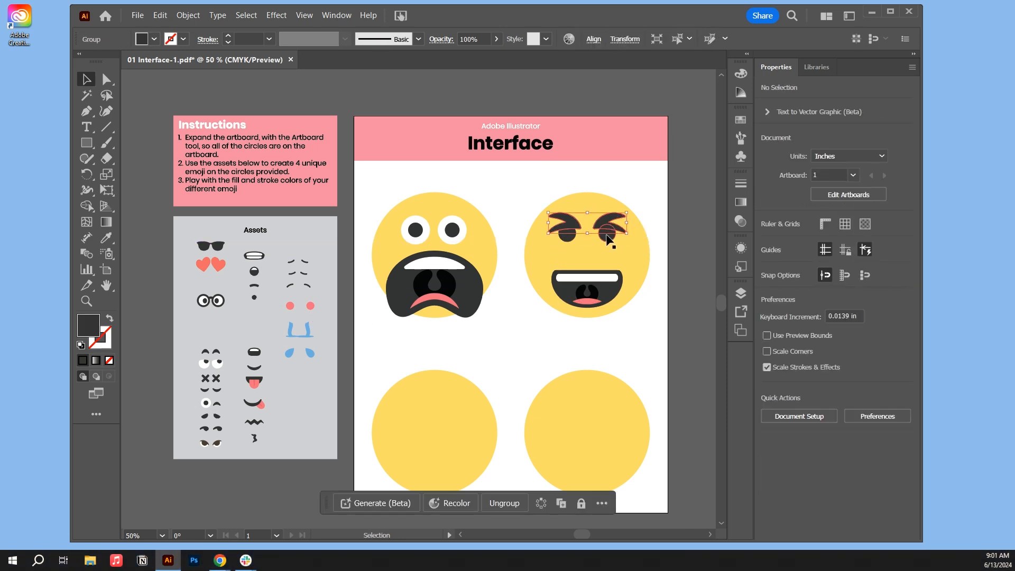
pyautogui.moveTo(606, 238); pyautogui.dragTo(607, 247)
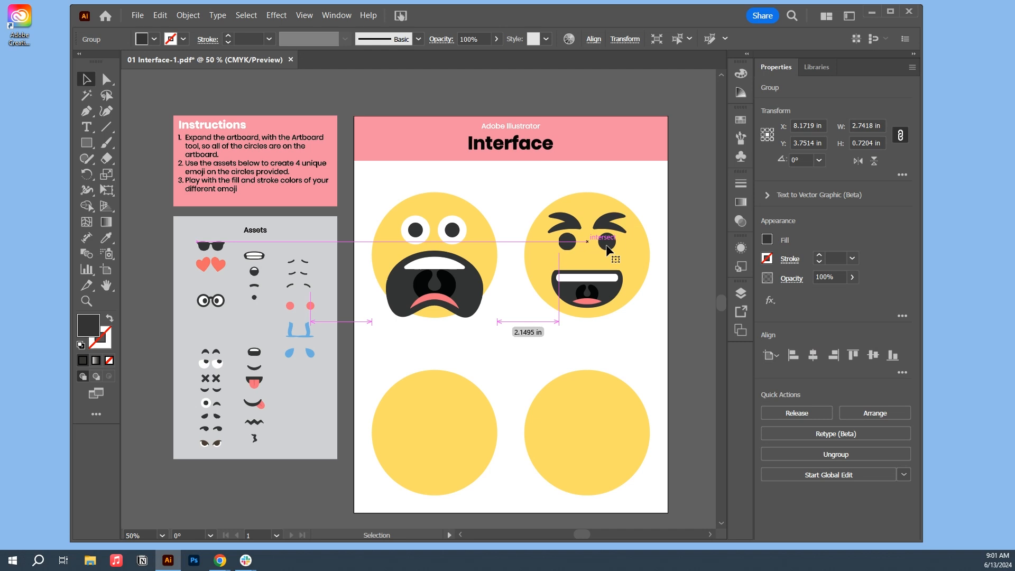
pyautogui.click(675, 192)
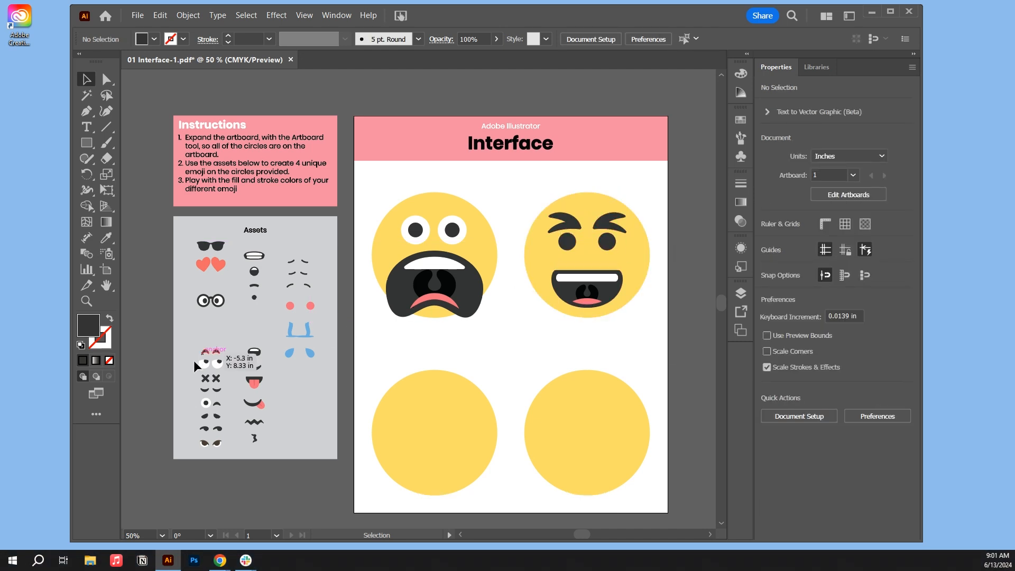
# Place the side-glancing white eyes on the lower-left circle, rotated 180° and scaled to fit the upper part of the face
pyautogui.moveTo(210, 363); pyautogui.dragTo(492, 448)
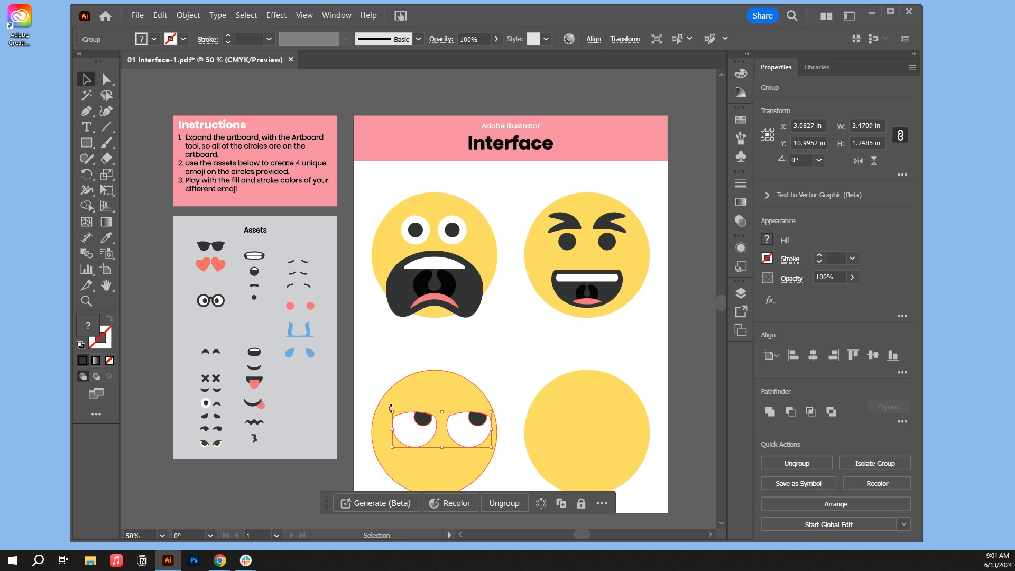
pyautogui.moveTo(391, 409); pyautogui.dragTo(461, 408)
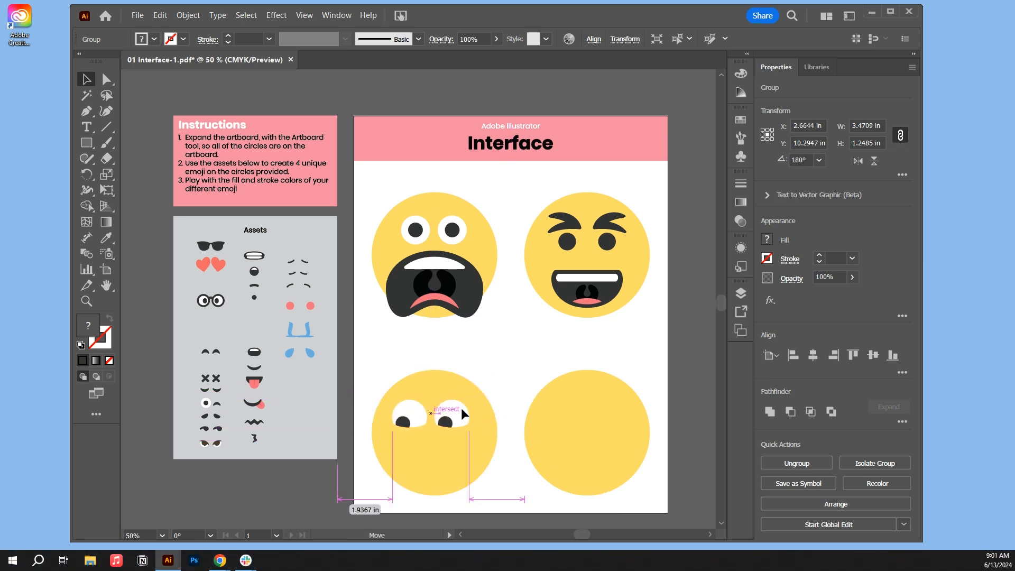
pyautogui.click(503, 347)
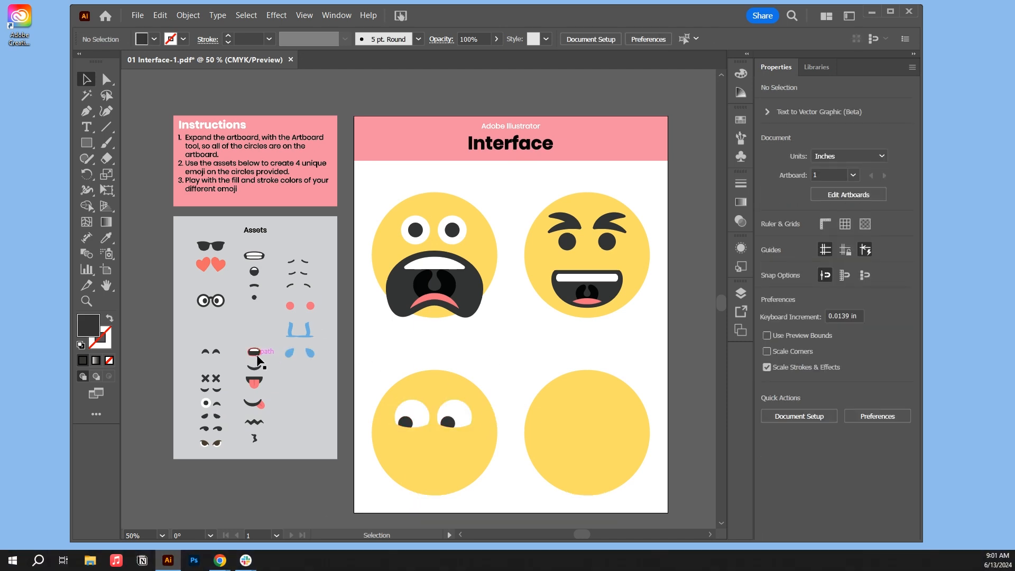
# Place the small open mouth with white teeth below the eyes on the lower-left circle, upright and enlarged to about 1.82 in wide
pyautogui.moveTo(258, 352); pyautogui.dragTo(376, 486)
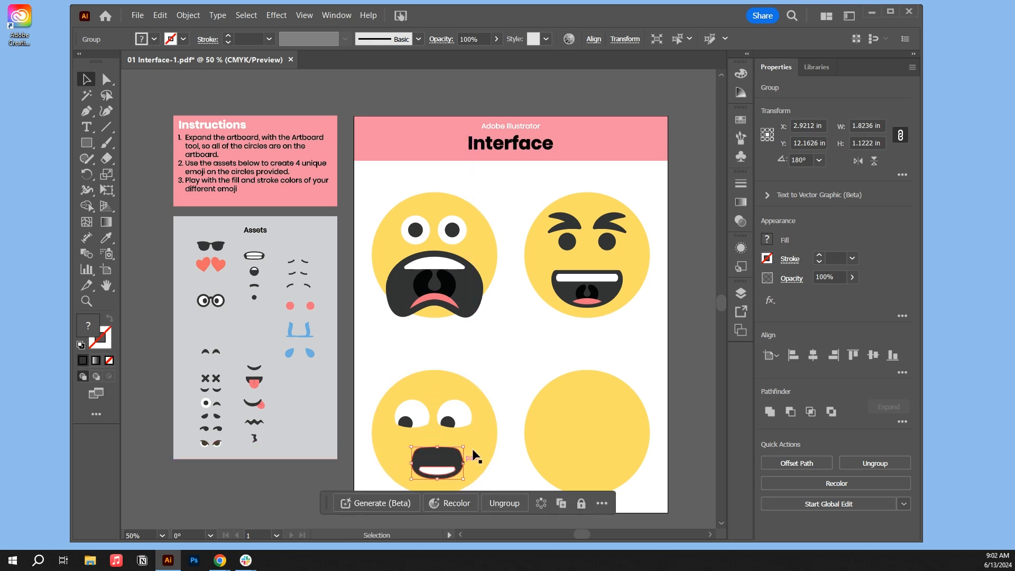
pyautogui.moveTo(468, 441); pyautogui.dragTo(378, 485)
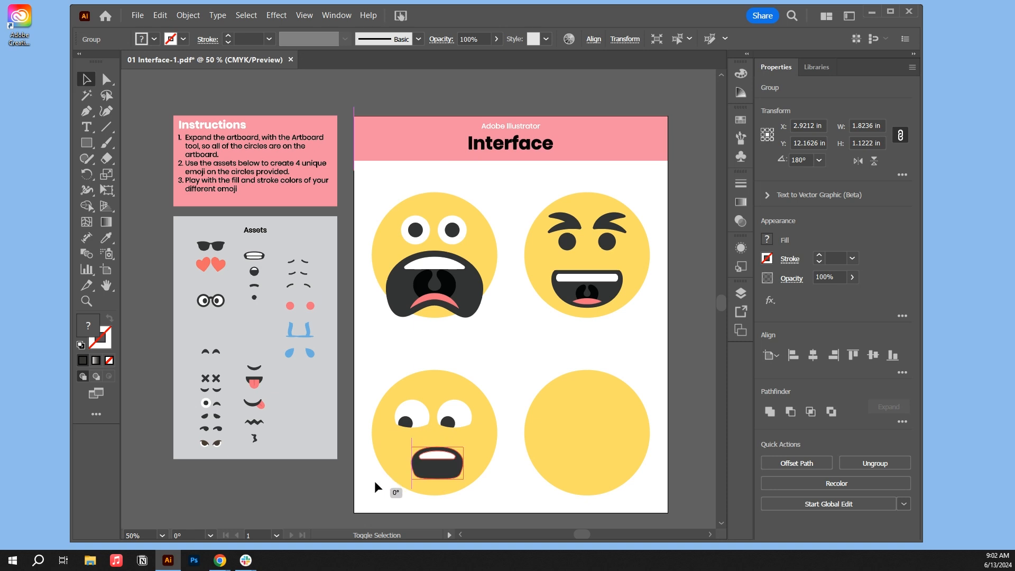
pyautogui.click(394, 409)
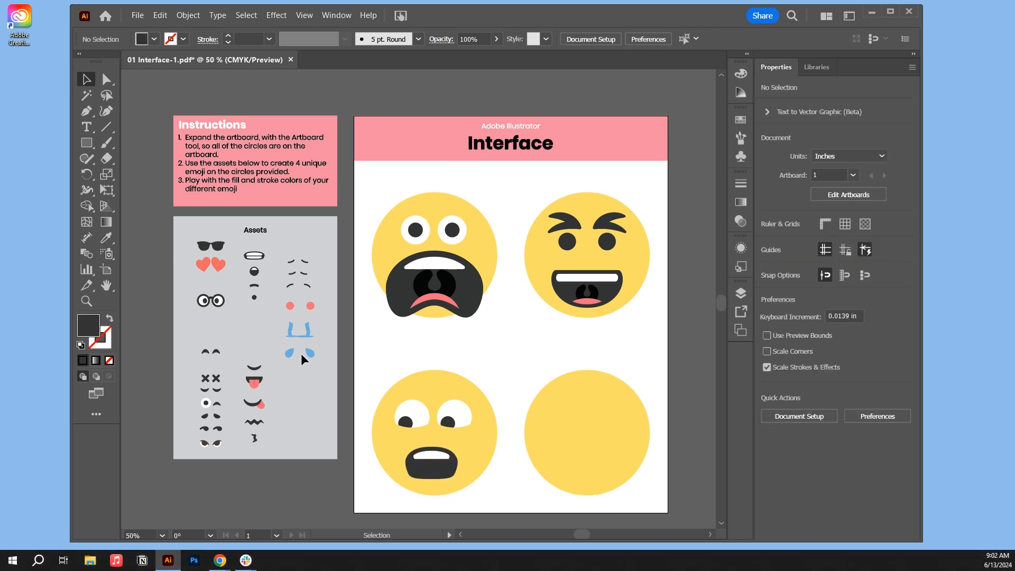
# Place the blue streaming tears over the lower half of the lower-right circle, enlarged to about 4.3 in wide
pyautogui.moveTo(307, 334); pyautogui.dragTo(648, 513)
pyautogui.moveTo(544, 458); pyautogui.dragTo(524, 445)
pyautogui.moveTo(615, 462); pyautogui.dragTo(623, 448)
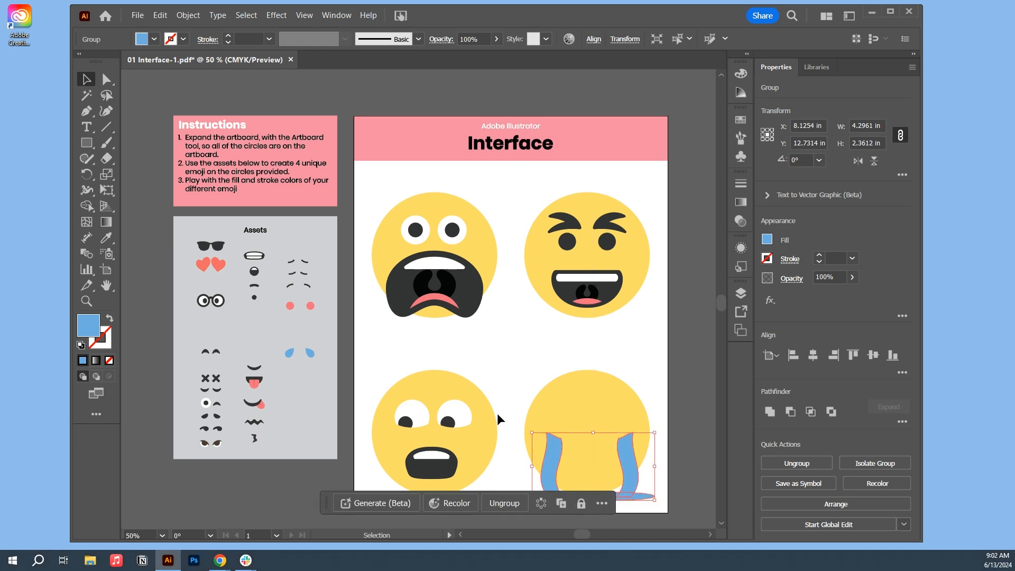
# Add the eyes with glasses, about 2.86 in wide, above the tears and the gritted-teeth mouth between them on the lower-right circle
pyautogui.moveTo(206, 301); pyautogui.dragTo(584, 421)
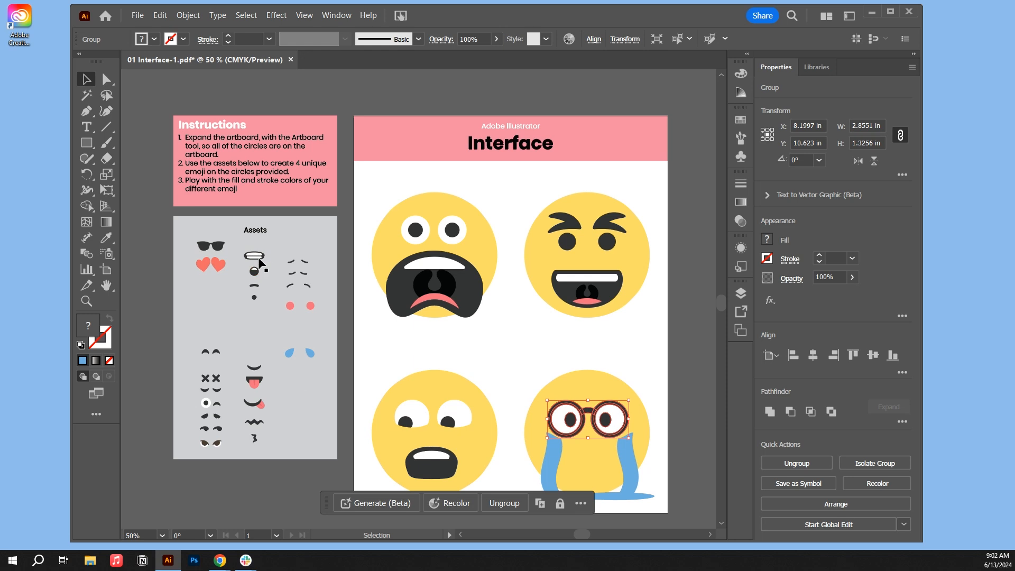
pyautogui.moveTo(258, 255); pyautogui.dragTo(259, 255)
pyautogui.moveTo(419, 448); pyautogui.dragTo(594, 460)
pyautogui.click(643, 345)
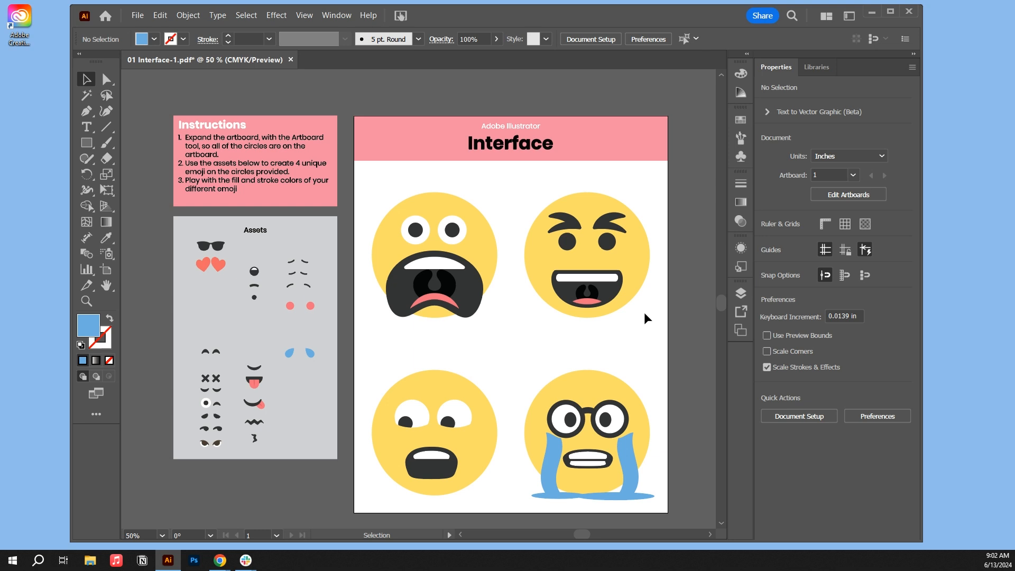
pyautogui.click(484, 239)
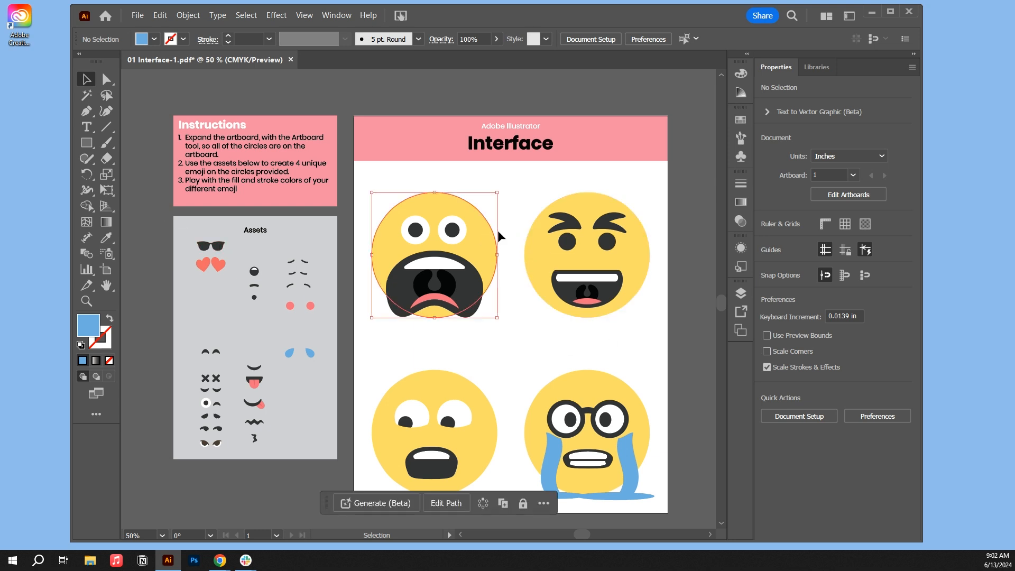
pyautogui.click(538, 239)
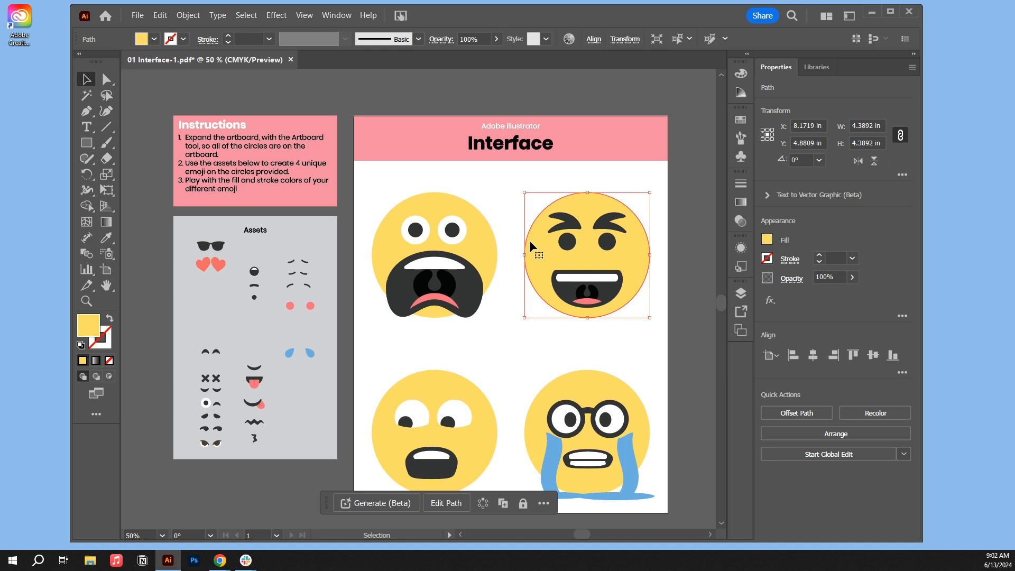
pyautogui.click(389, 164)
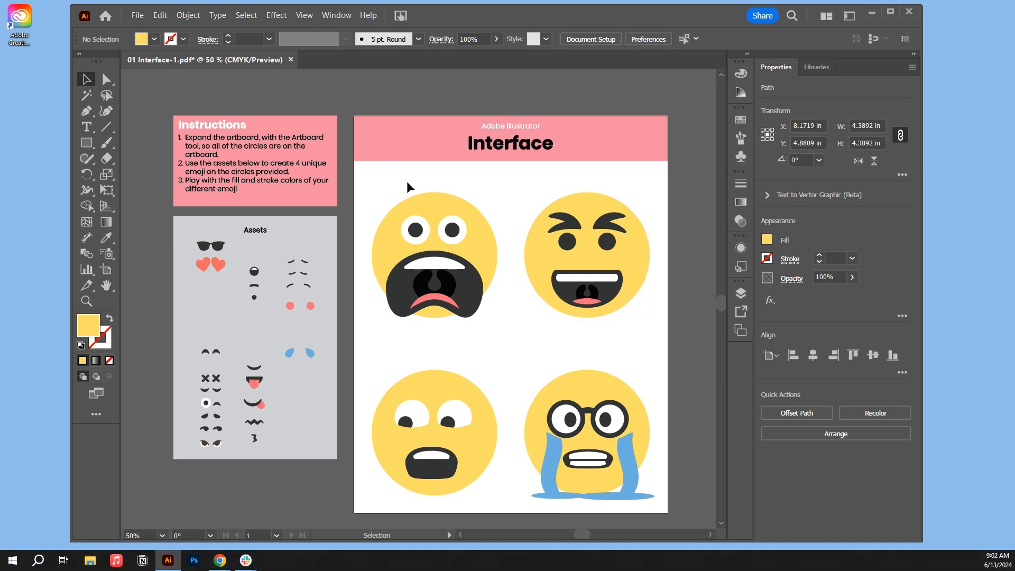
pyautogui.click(458, 212)
# Fill the upper-right circle with an orange swatch
pyautogui.click(537, 227)
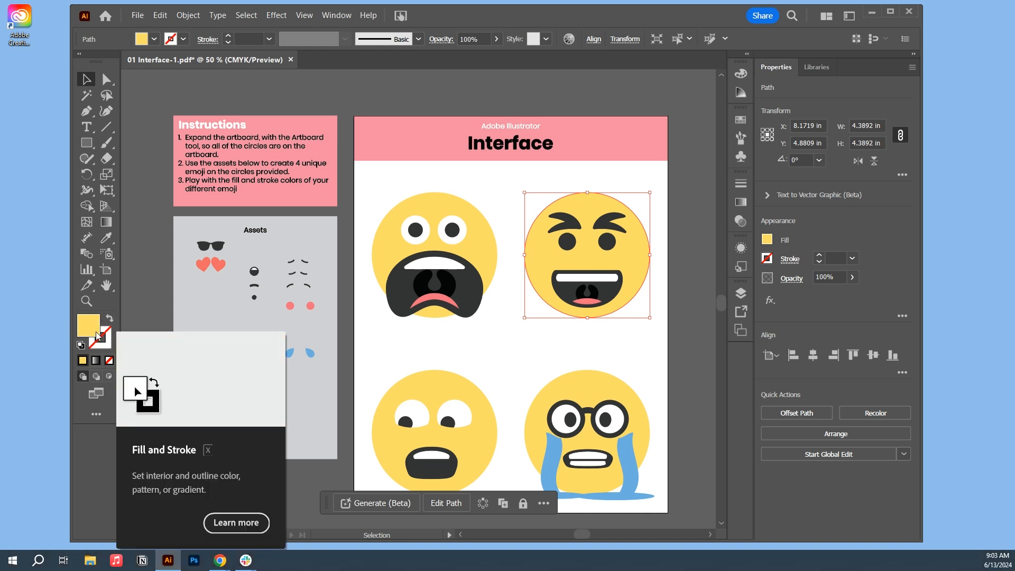
pyautogui.click(155, 40)
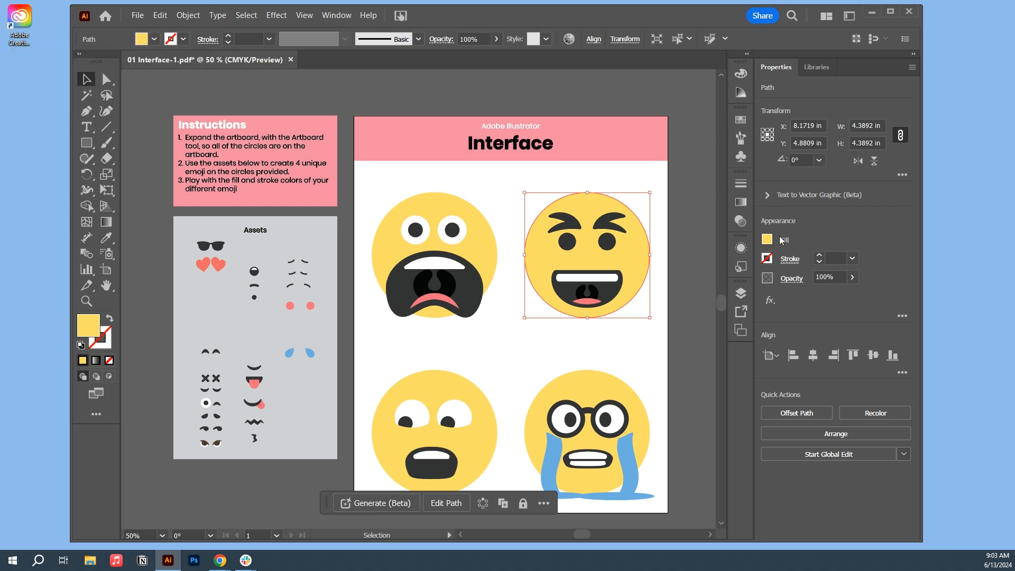
pyautogui.click(767, 243)
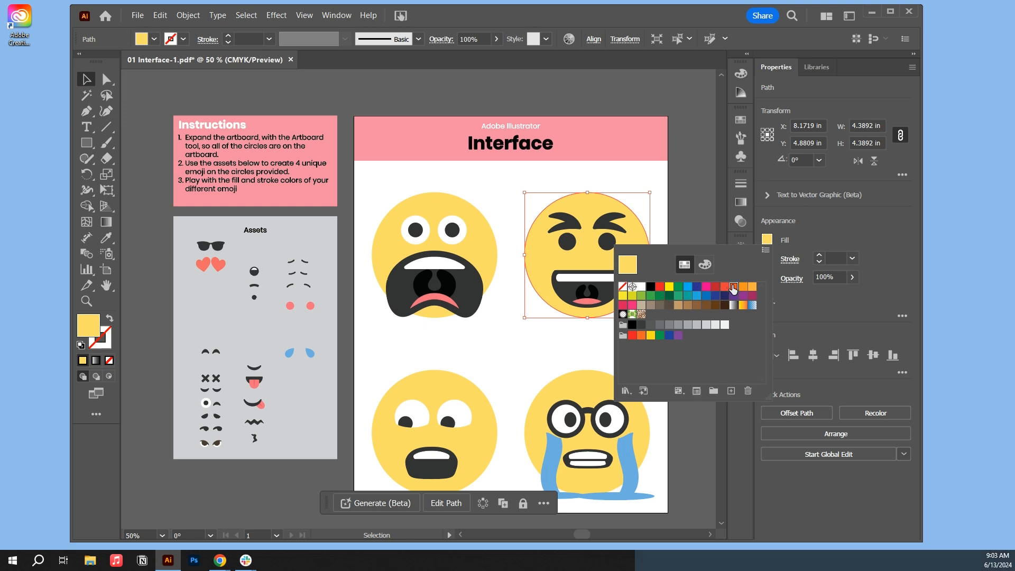
pyautogui.click(726, 286)
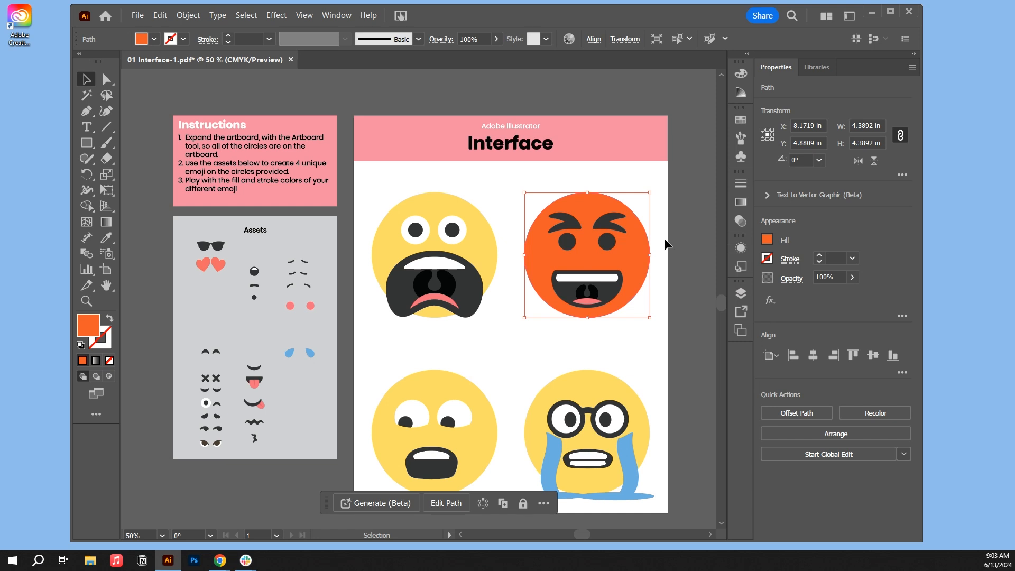
# Change the upper-right circle's fill to a custom muted golden tan with the Color Picker
pyautogui.doubleClick(95, 331)
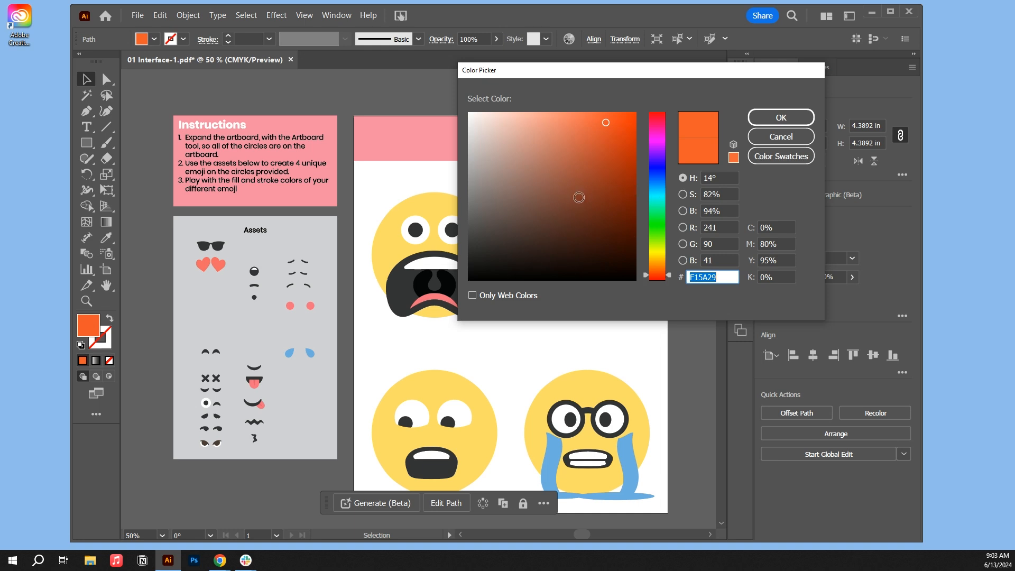
pyautogui.moveTo(604, 122)
pyautogui.mouseDown()
pyautogui.moveTo(563, 120)
pyautogui.moveTo(612, 148)
pyautogui.moveTo(565, 132)
pyautogui.mouseUp()
pyautogui.click(660, 224)
pyautogui.moveTo(661, 243)
pyautogui.mouseDown()
pyautogui.moveTo(660, 276)
pyautogui.moveTo(660, 227)
pyautogui.moveTo(659, 263)
pyautogui.mouseUp()
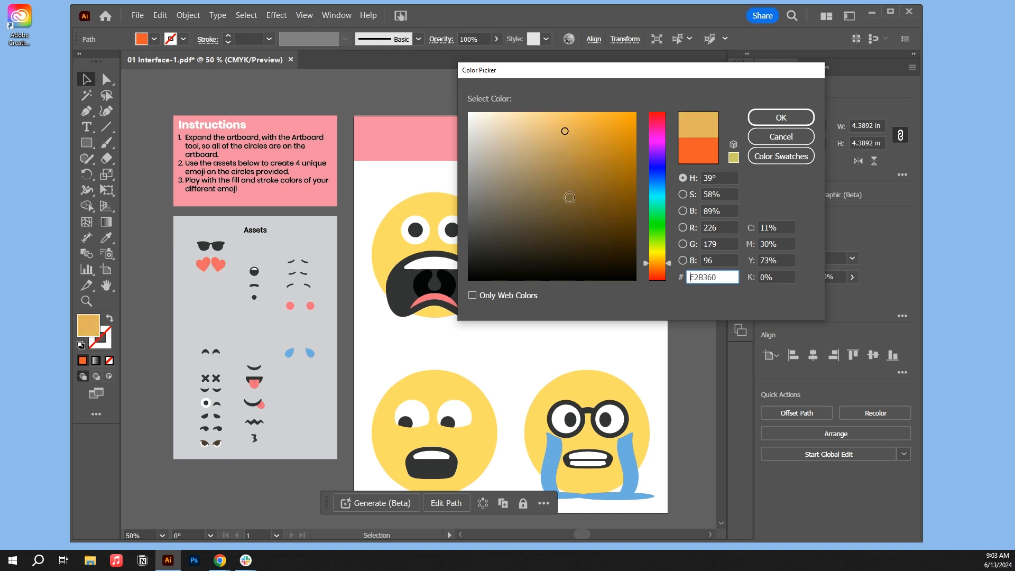
pyautogui.moveTo(566, 126)
pyautogui.mouseDown()
pyautogui.moveTo(584, 127)
pyautogui.moveTo(493, 223)
pyautogui.moveTo(601, 136)
pyautogui.moveTo(569, 139)
pyautogui.mouseUp()
pyautogui.click(781, 118)
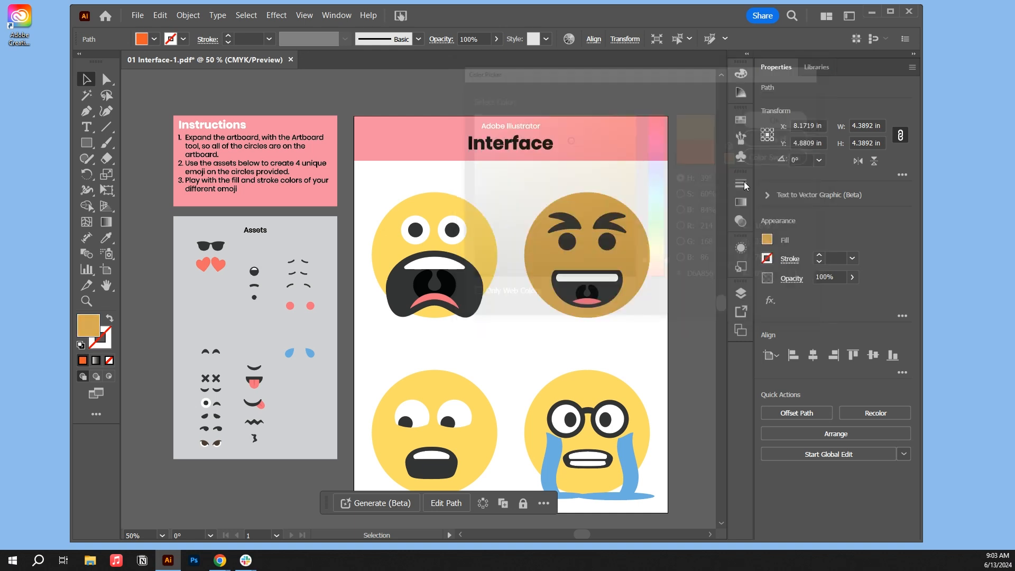
pyautogui.click(680, 221)
# Fill the lower-right circle behind the crying face with the blue color 2B72D8 using the Color Picker
pyautogui.scroll(-1, 680, 221)
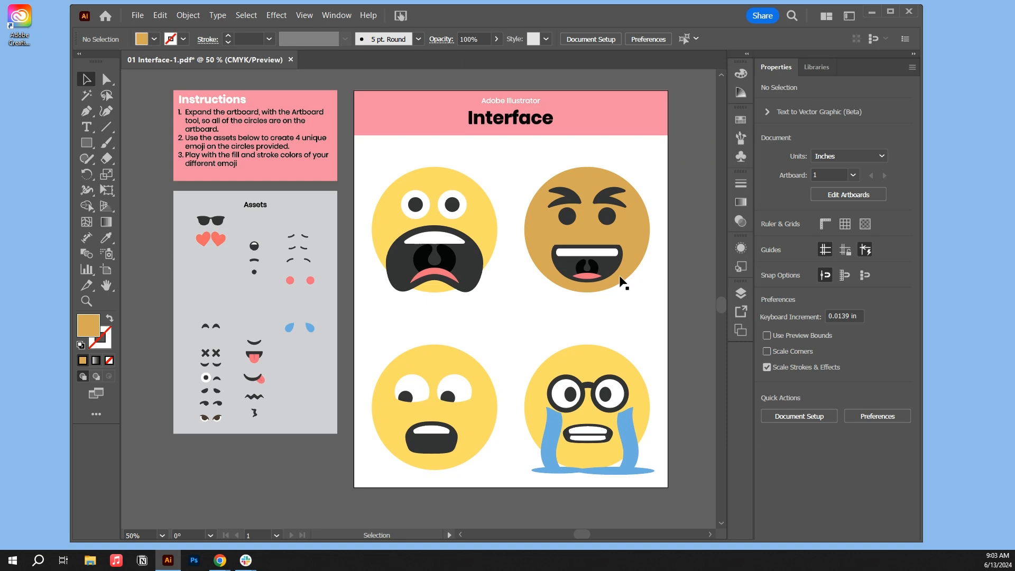
pyautogui.click(553, 362)
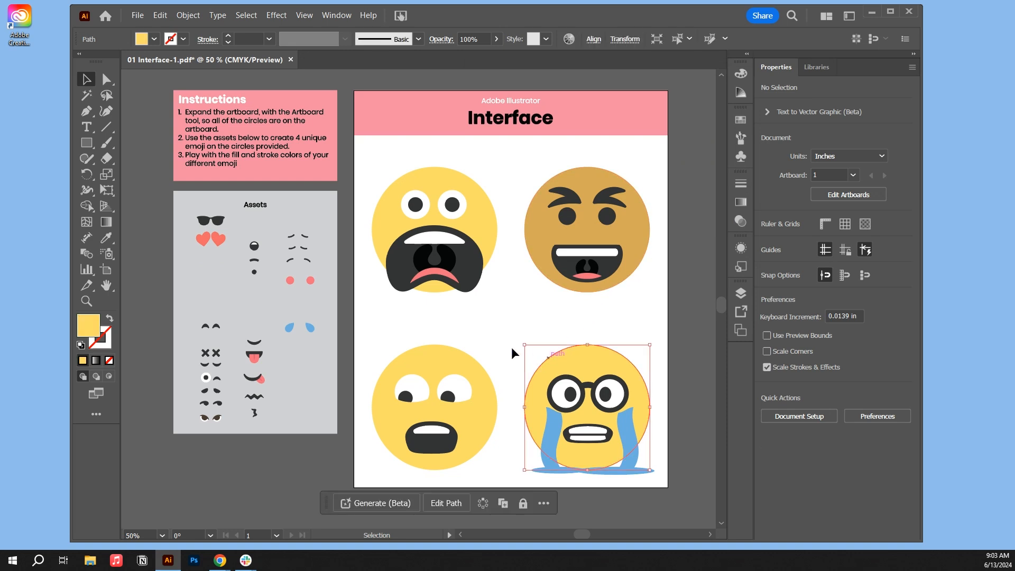
pyautogui.doubleClick(95, 331)
pyautogui.write('69EDFF')
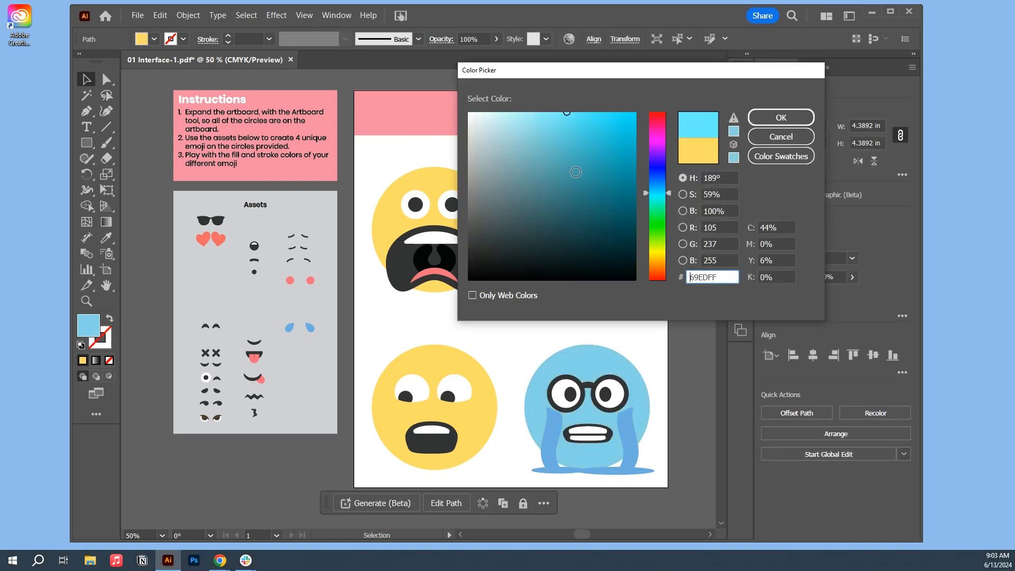
pyautogui.moveTo(576, 172)
pyautogui.mouseDown()
pyautogui.moveTo(560, 152)
pyautogui.moveTo(530, 172)
pyautogui.moveTo(518, 204)
pyautogui.moveTo(598, 193)
pyautogui.mouseUp()
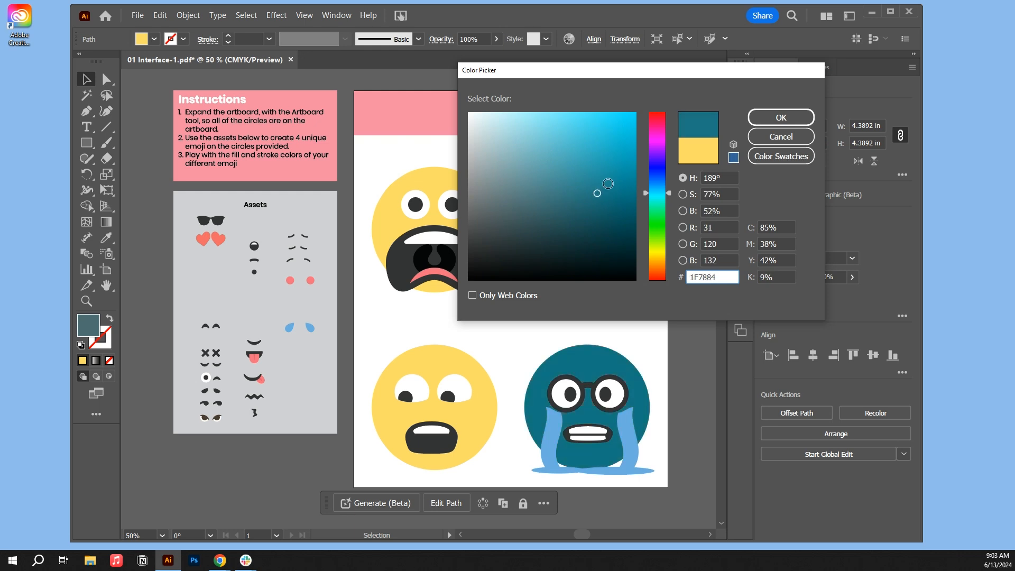
pyautogui.moveTo(659, 192); pyautogui.dragTo(659, 180)
pyautogui.moveTo(601, 149); pyautogui.dragTo(602, 138)
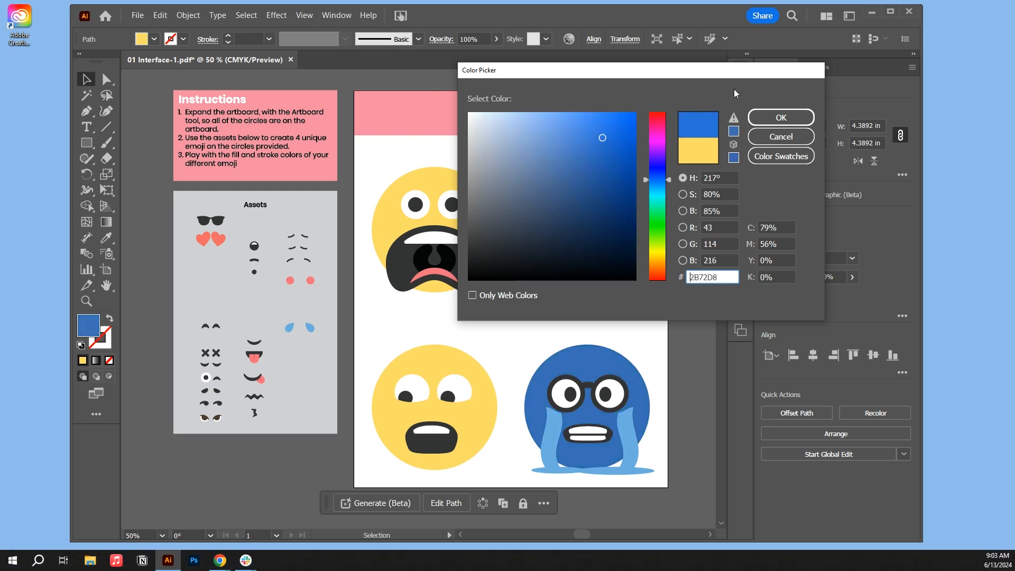
pyautogui.click(781, 117)
pyautogui.click(672, 261)
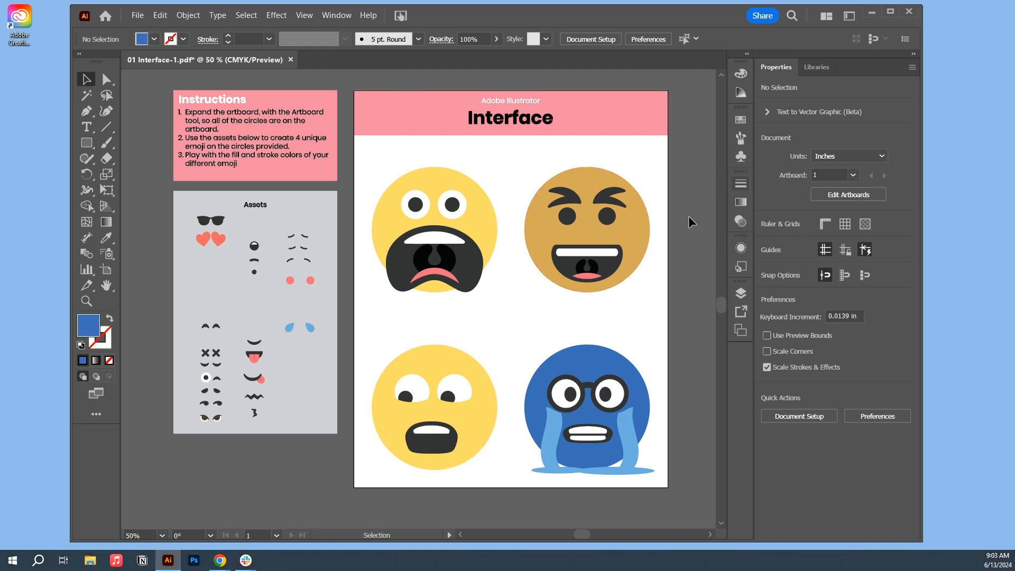
# Display the color controls for the lower-left circle's fill, then clear the selection
pyautogui.click(440, 366)
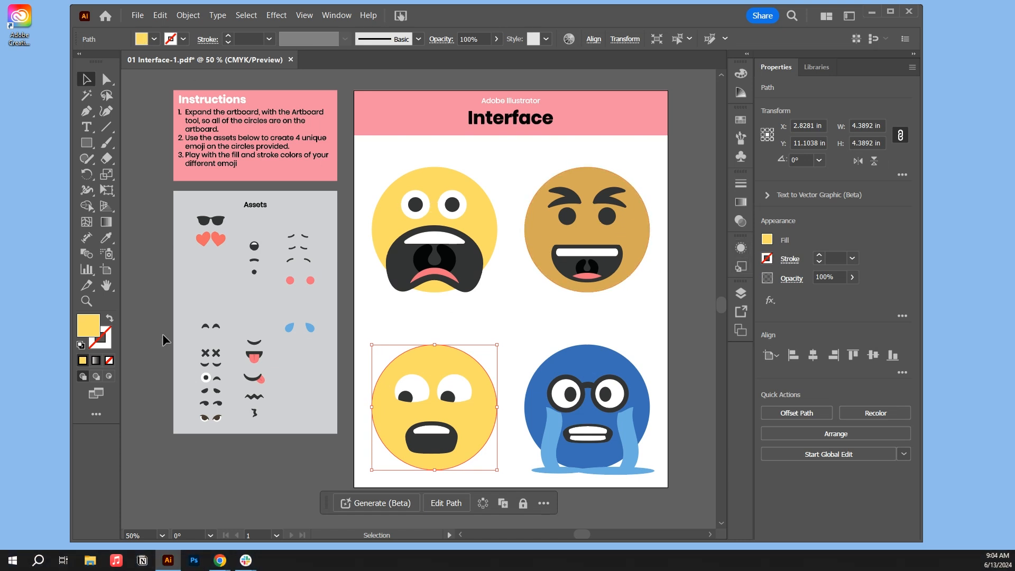
pyautogui.click(107, 346)
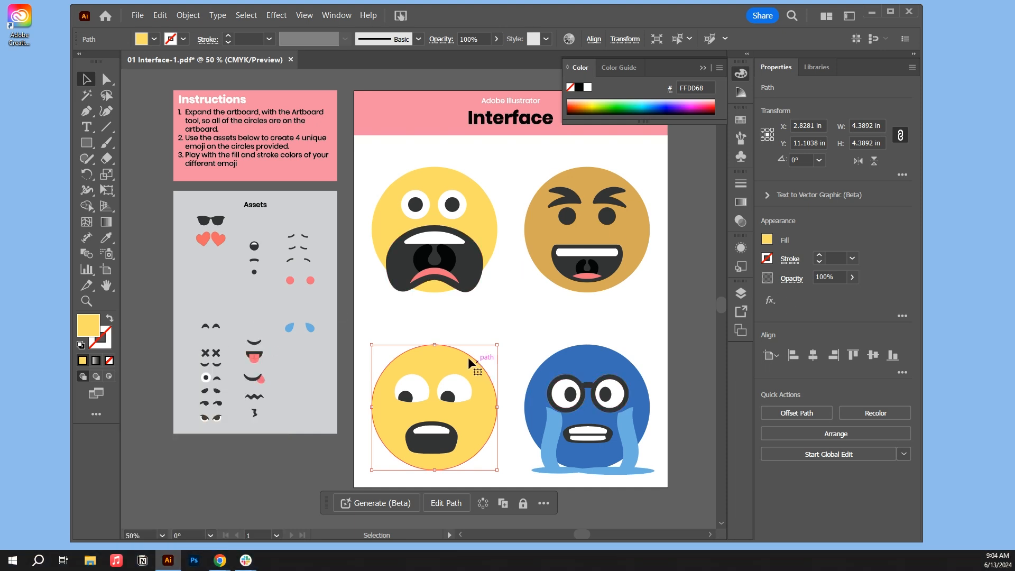
pyautogui.click(552, 294)
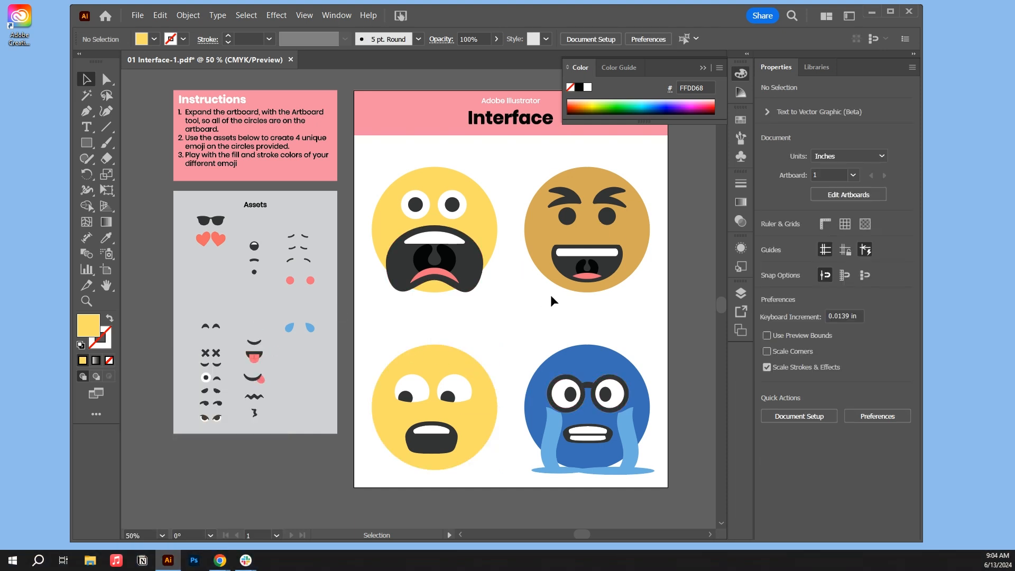
# Magnify the artboard to 150%
pyautogui.hotkey('ctrl', '+')
pyautogui.hotkey('ctrl', '+')
pyautogui.hotkey('ctrl', '+')
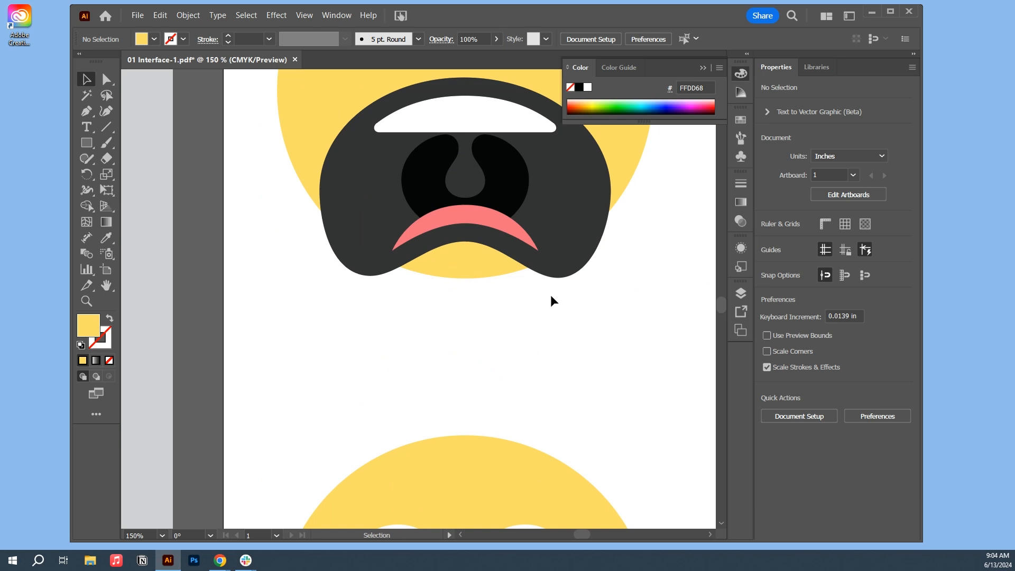
# Apply a red-orange stroke in color EF4136 to the lower-left emoji's yellow circle
pyautogui.scroll(-5, 551, 294)
pyautogui.click(419, 274)
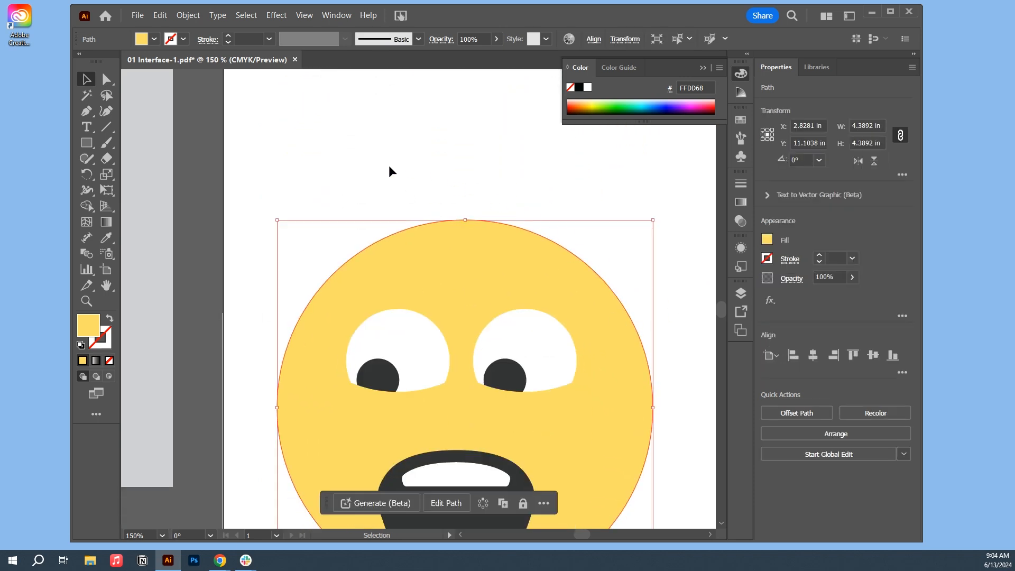
pyautogui.click(107, 337)
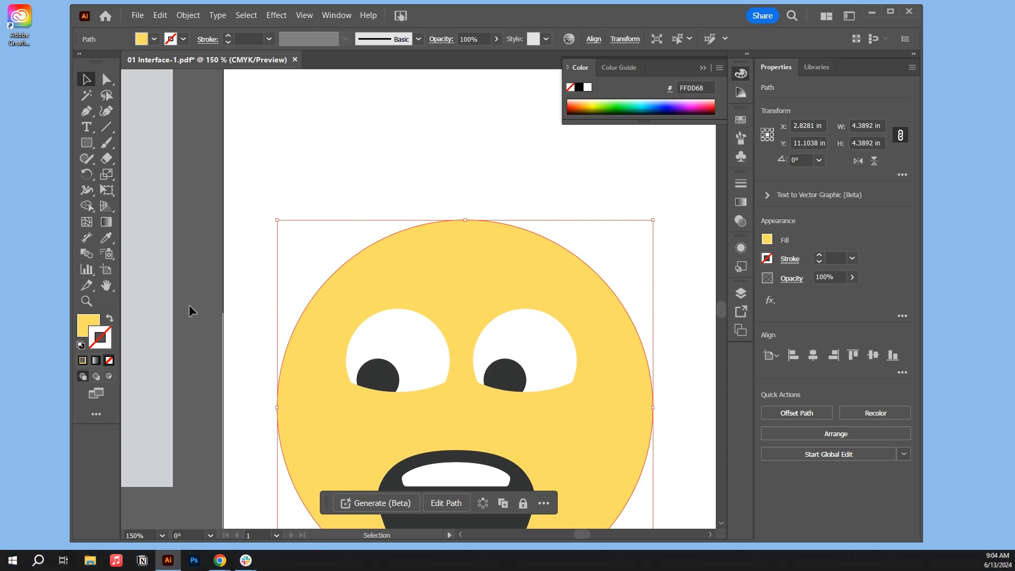
pyautogui.click(767, 258)
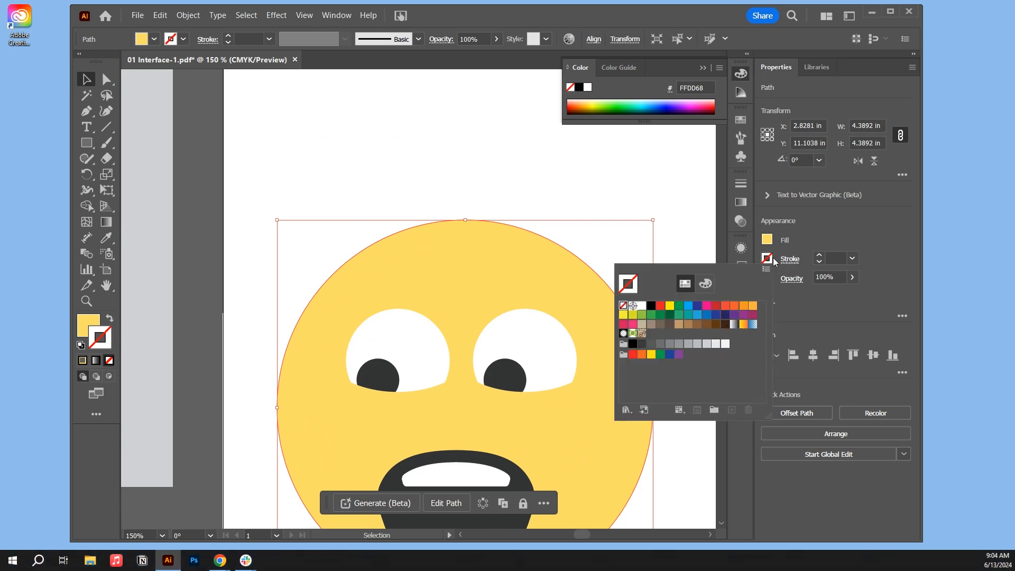
pyautogui.click(725, 308)
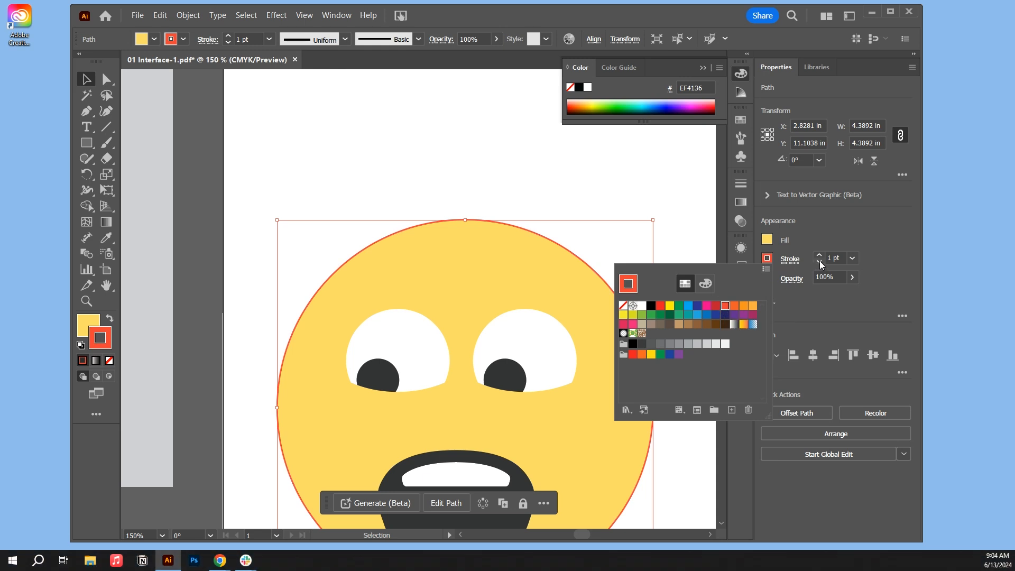
pyautogui.click(832, 241)
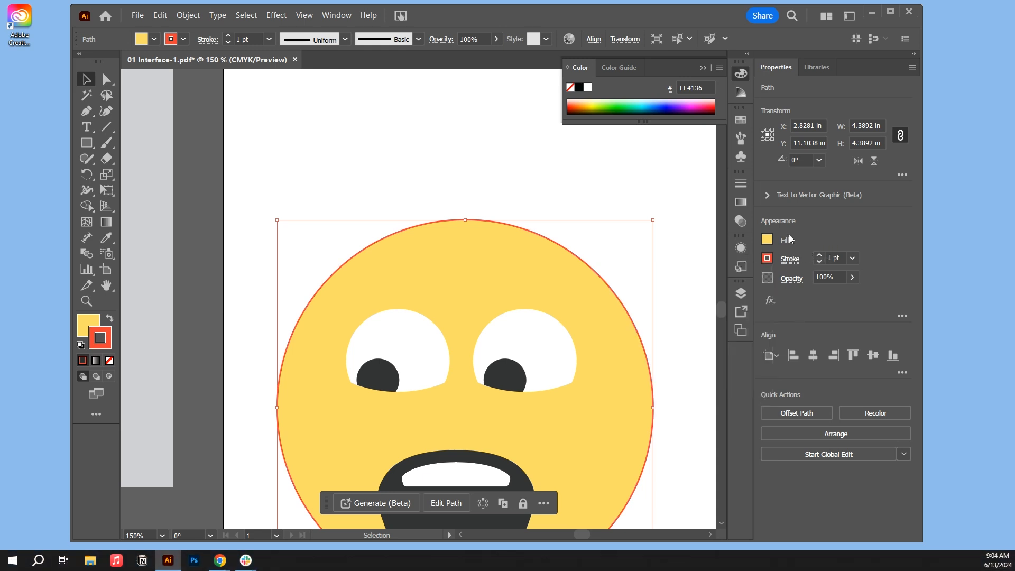
# Set the lower-left circle's stroke weight to 11 pt and clear the selection
pyautogui.click(797, 264)
pyautogui.click(853, 259)
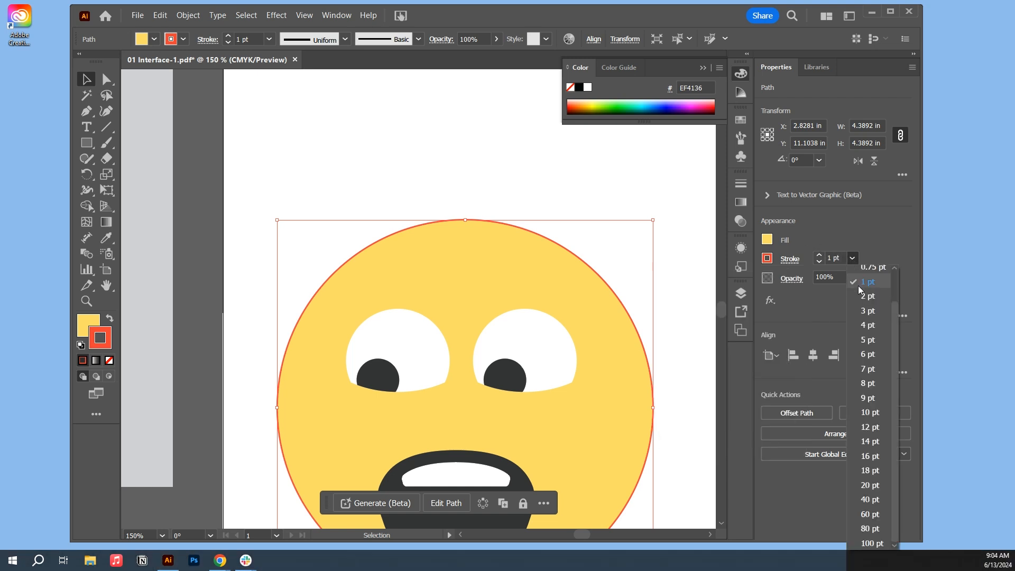
pyautogui.click(877, 403)
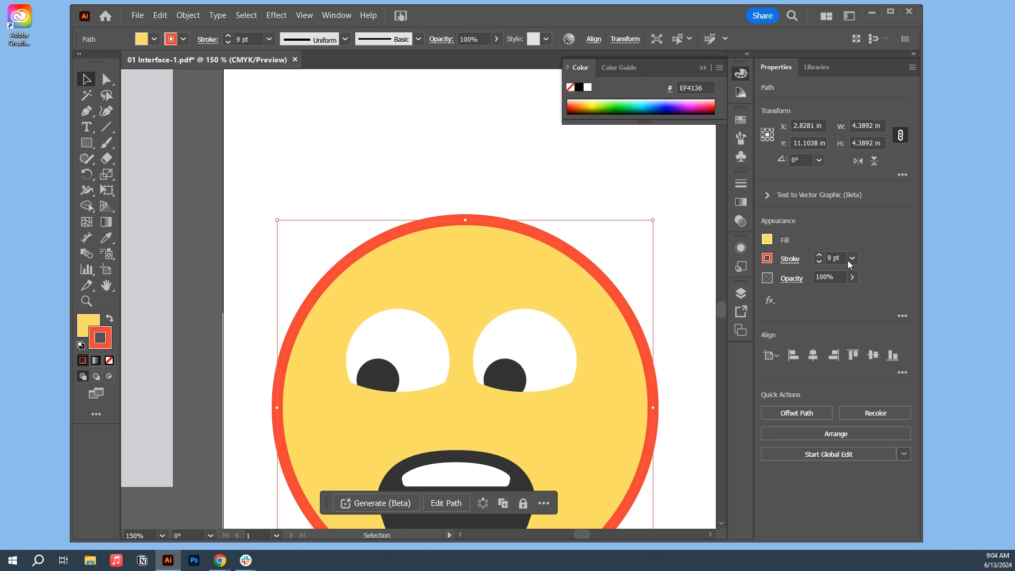
pyautogui.click(820, 255)
pyautogui.click(819, 255)
pyautogui.click(820, 255)
pyautogui.click(820, 255)
pyautogui.click(820, 255)
pyautogui.click(819, 255)
pyautogui.click(820, 255)
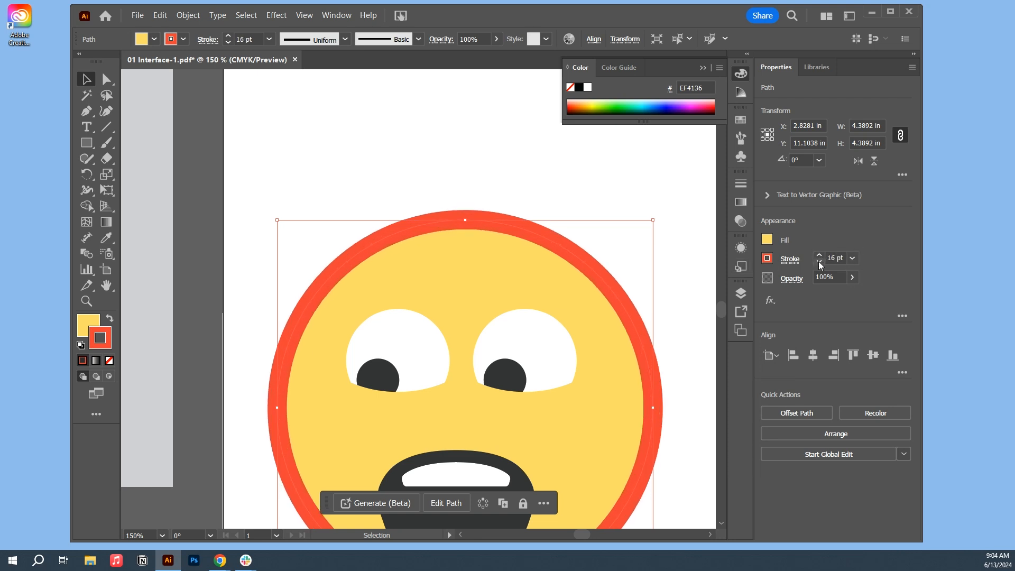
pyautogui.doubleClick(820, 262)
pyautogui.click(820, 262)
pyautogui.click(820, 263)
pyautogui.click(820, 262)
pyautogui.click(640, 199)
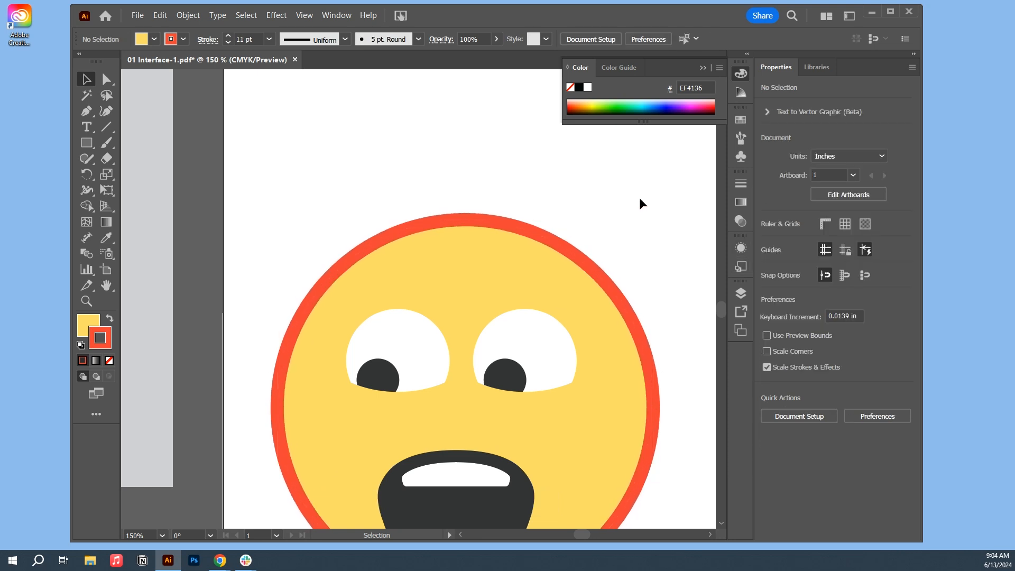
# Fill the upper-right emoji's eyebrows with dark brown 514534 using the Color Picker, then deselect them and collapse the color controls
pyautogui.hotkey('ctrl', '-')
pyautogui.hotkey('ctrl', '-')
pyautogui.hotkey('ctrl', '-')
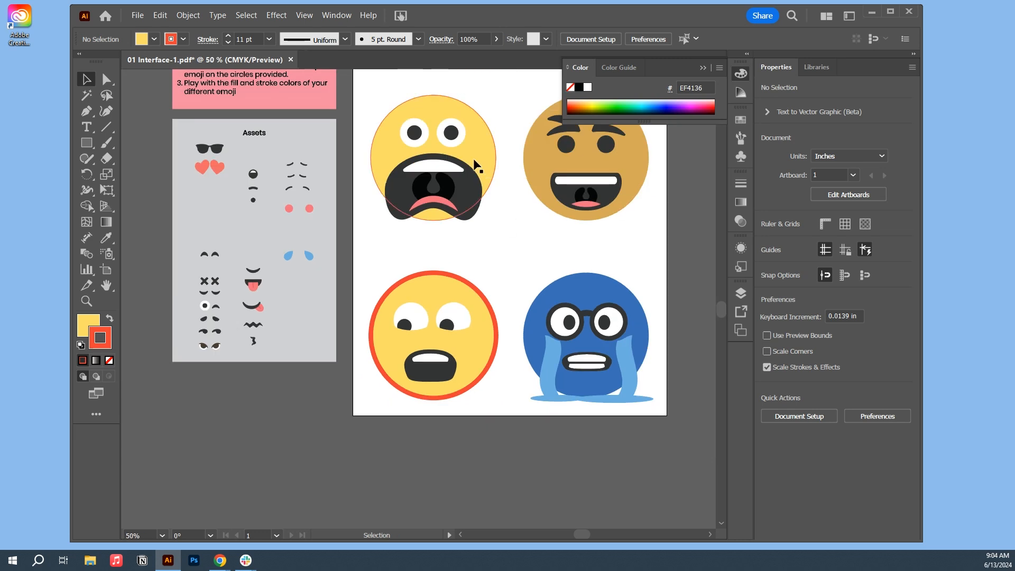
pyautogui.click(566, 130)
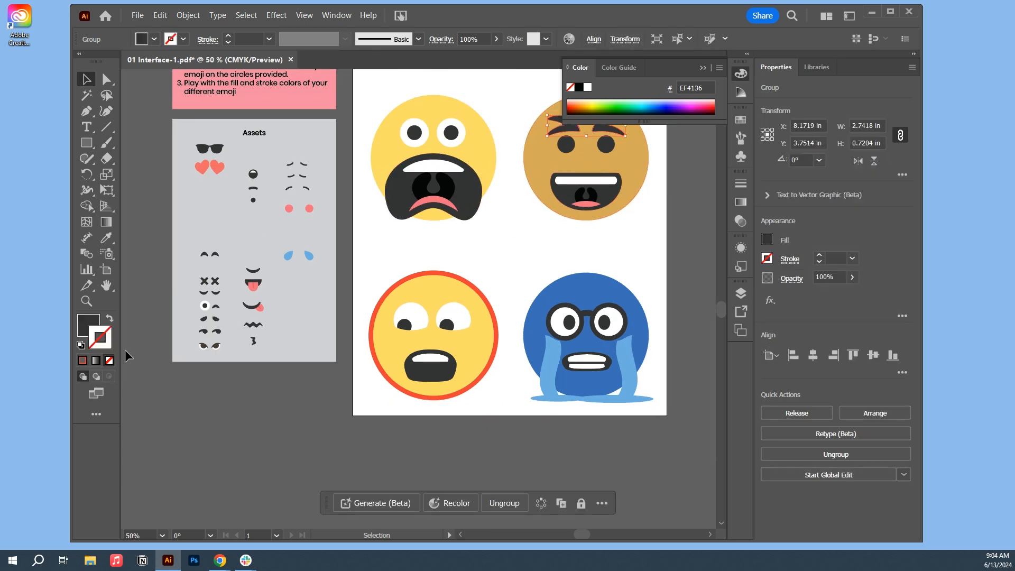
pyautogui.doubleClick(85, 321)
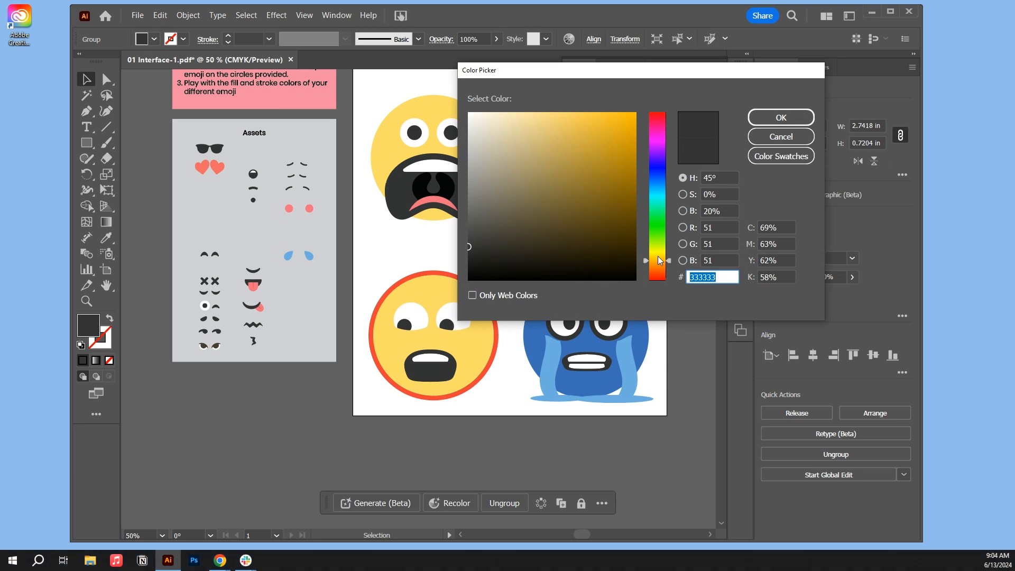
pyautogui.moveTo(524, 243)
pyautogui.mouseDown()
pyautogui.moveTo(623, 231)
pyautogui.moveTo(542, 245)
pyautogui.moveTo(532, 234)
pyautogui.moveTo(543, 240)
pyautogui.mouseUp()
pyautogui.click(660, 264)
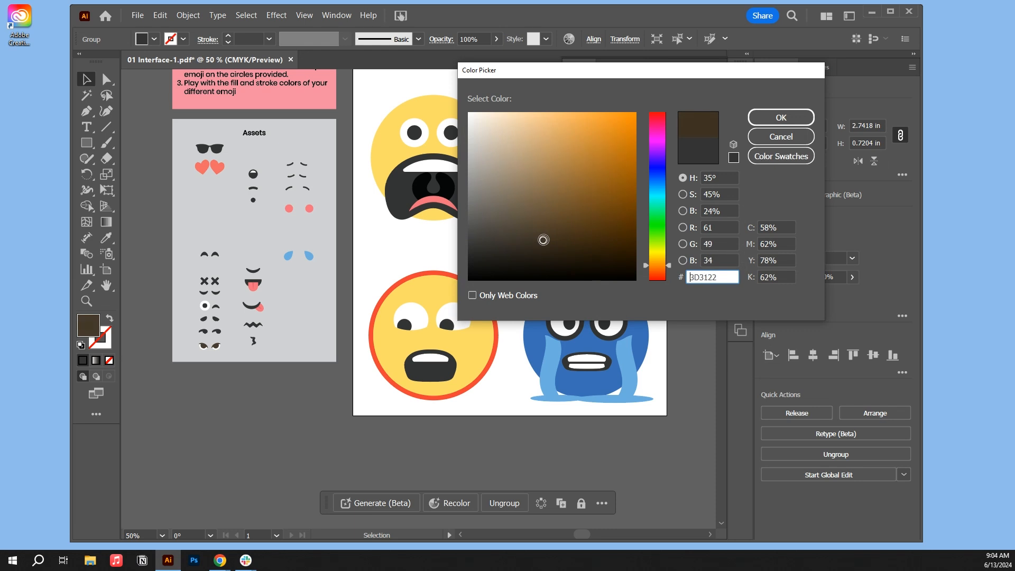
pyautogui.click(529, 227)
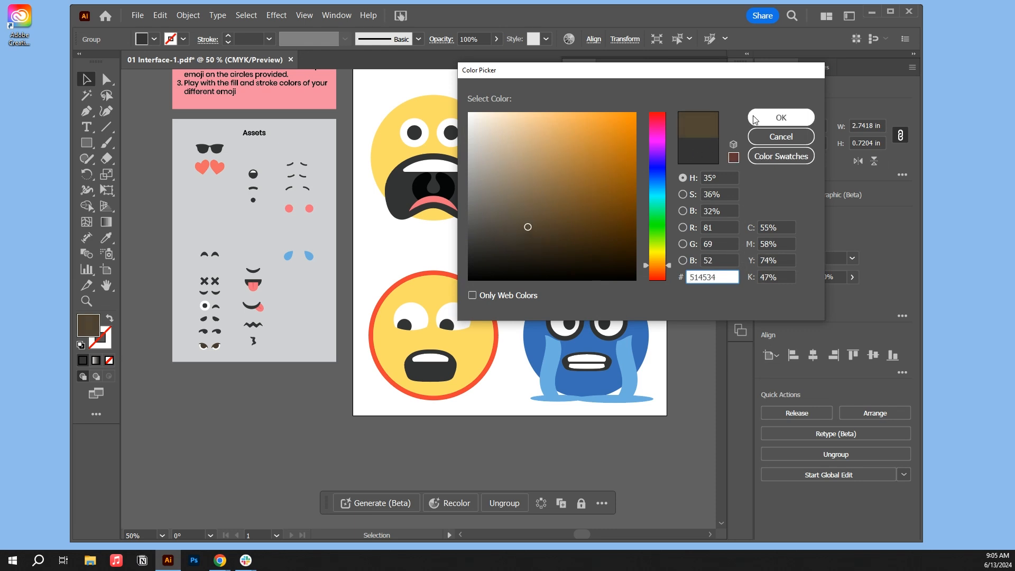
pyautogui.click(782, 118)
pyautogui.click(654, 207)
pyautogui.scroll(2, 661, 214)
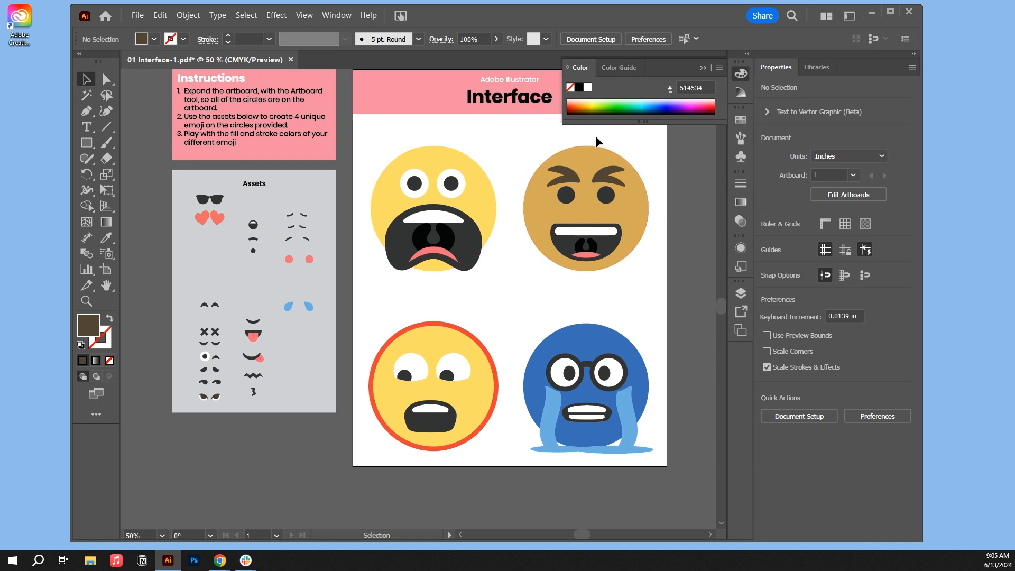
pyautogui.click(702, 68)
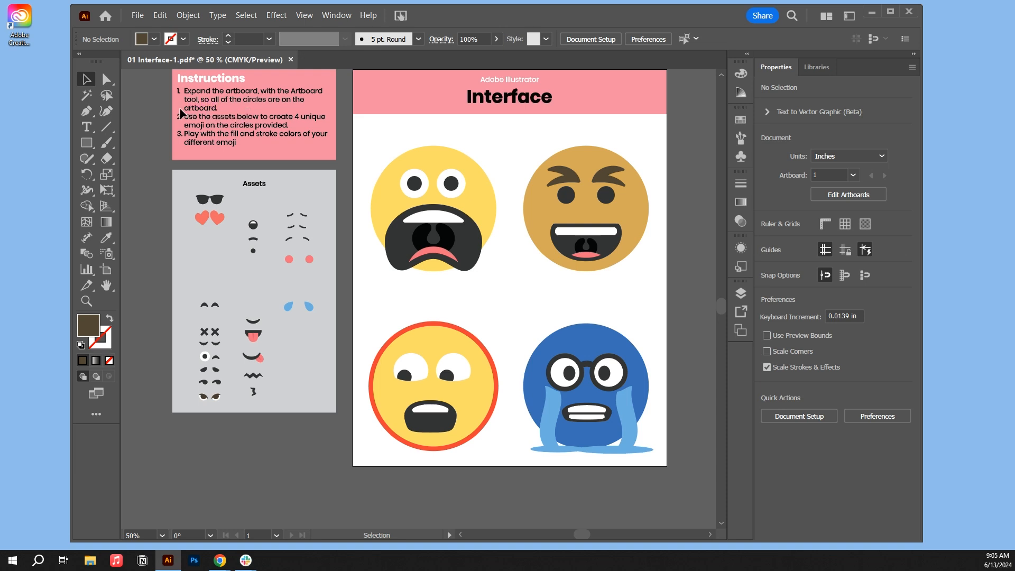
# Save the document to Creative Cloud under the name 01 Interface-1
pyautogui.click(139, 15)
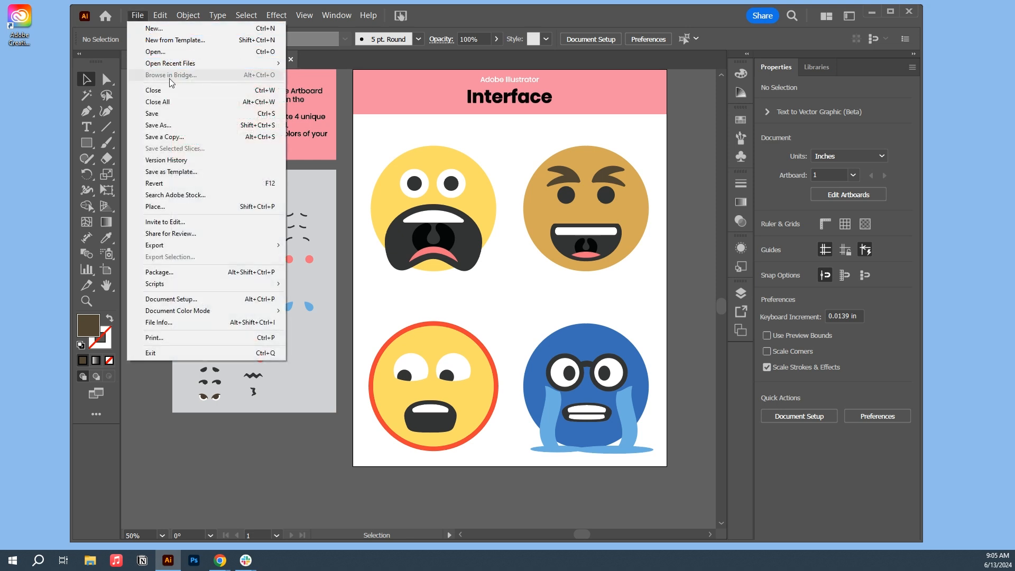
pyautogui.click(181, 124)
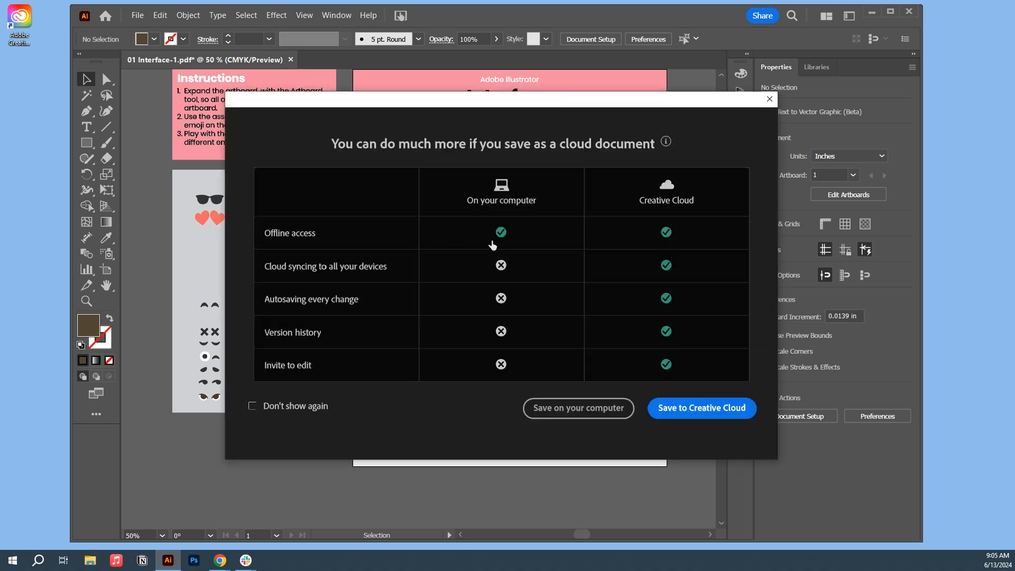
pyautogui.moveTo(546, 109)
pyautogui.mouseDown()
pyautogui.moveTo(577, 84)
pyautogui.moveTo(535, 101)
pyautogui.mouseUp()
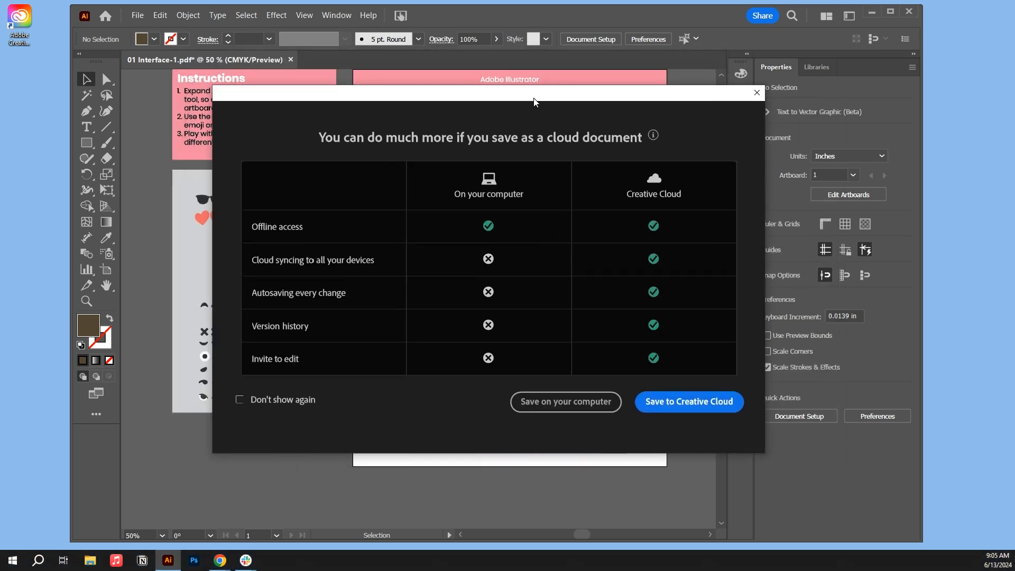
pyautogui.click(694, 413)
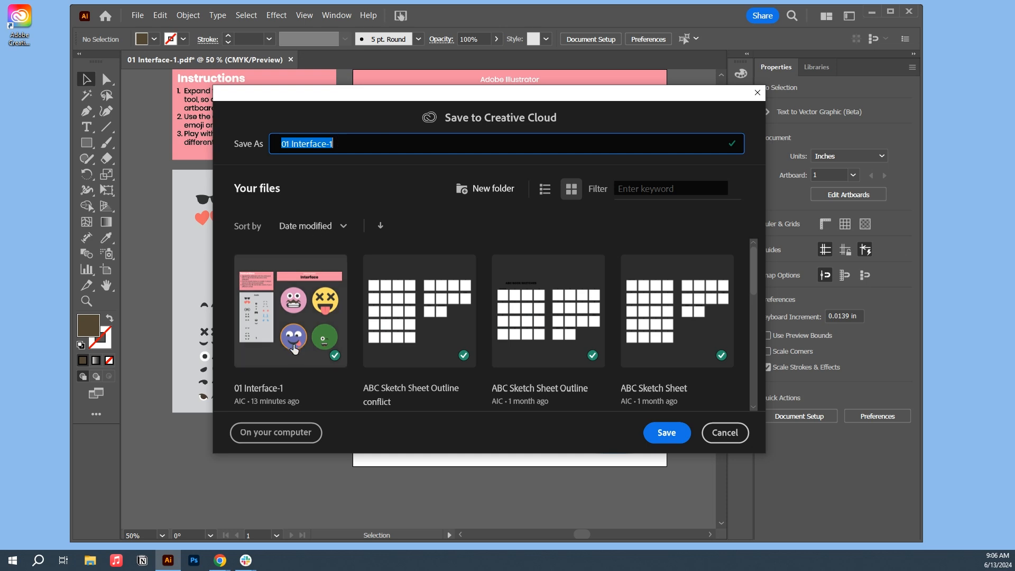
pyautogui.click(667, 432)
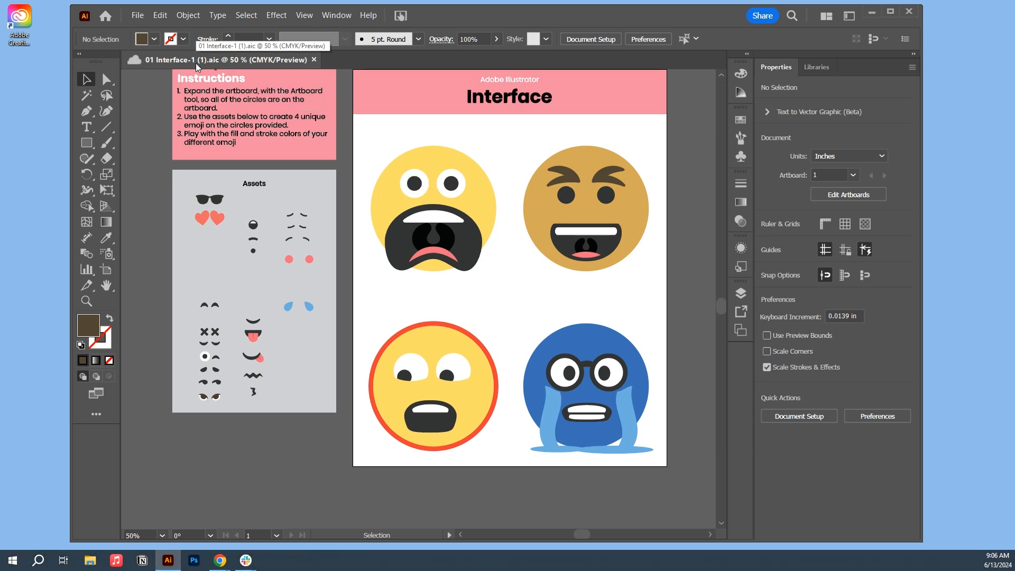
# Save a version on the computer in Downloads as Adobe PDF named 01 Interface-1 (1), using the Illustrator Default preset
pyautogui.click(139, 16)
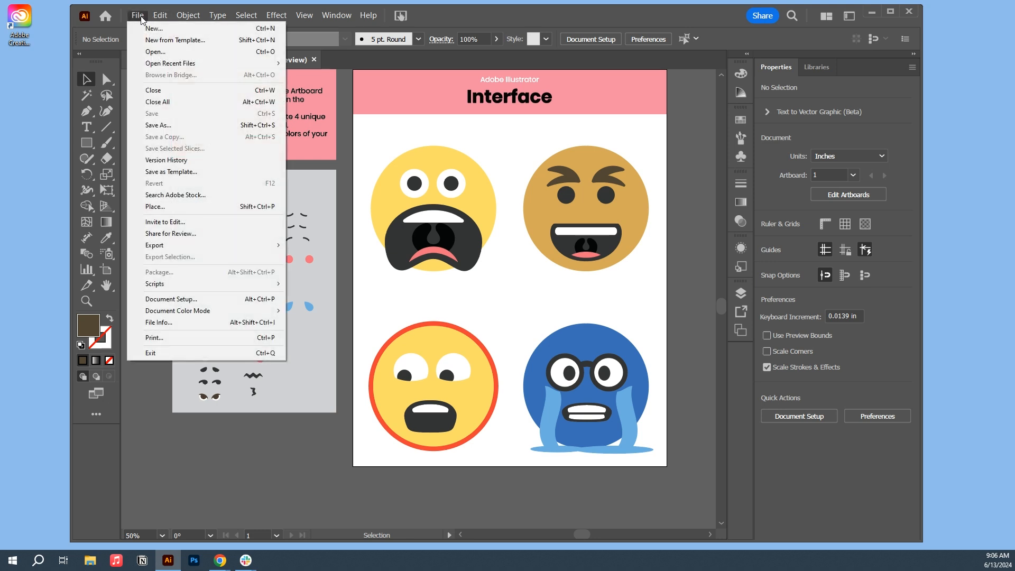
pyautogui.click(185, 125)
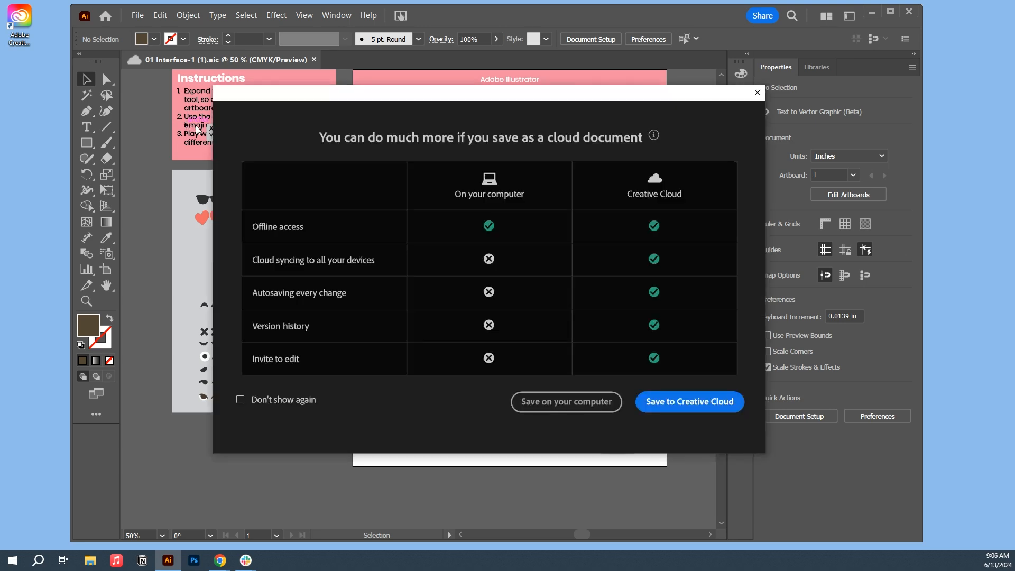
pyautogui.click(605, 403)
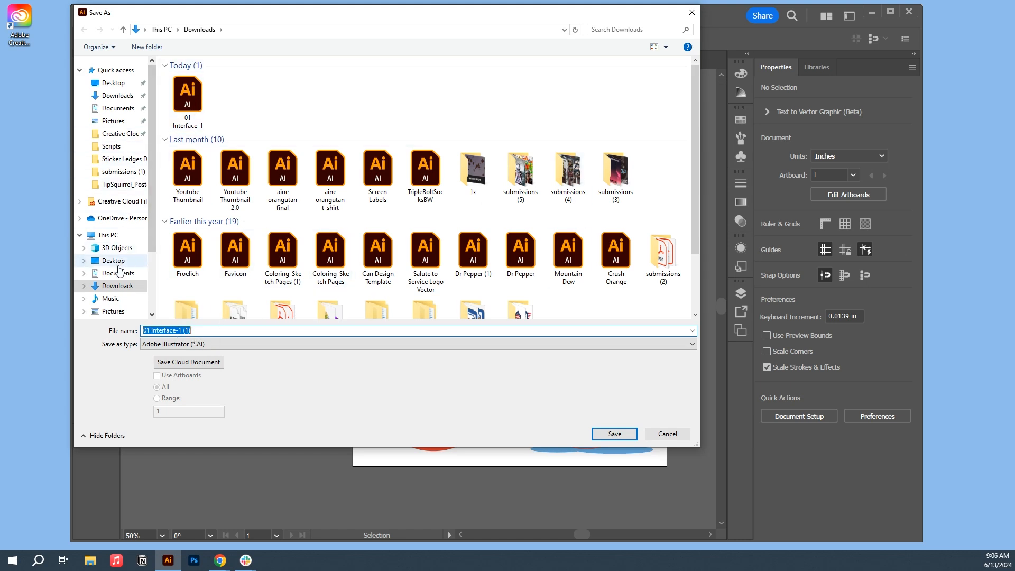
pyautogui.click(287, 344)
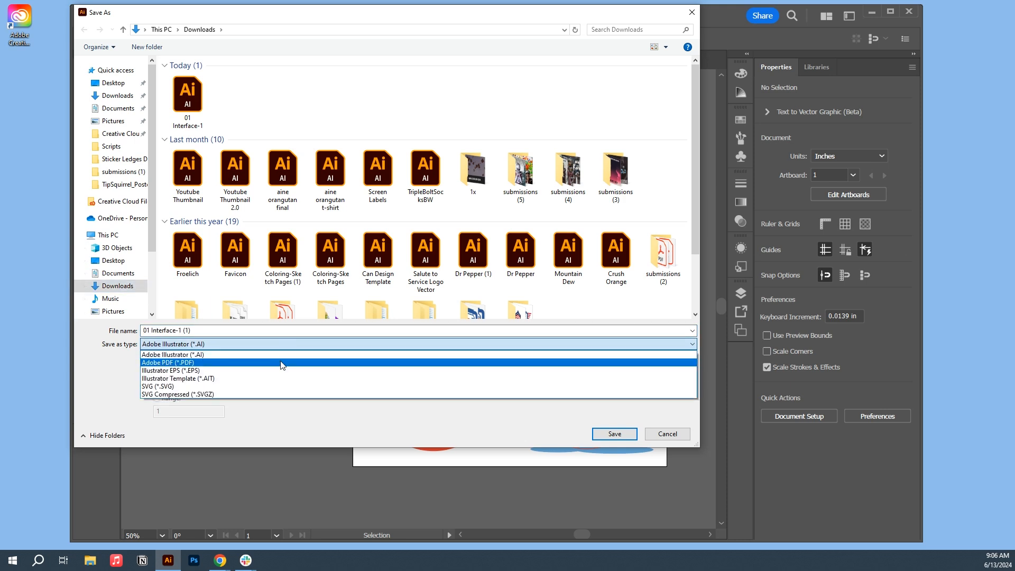
pyautogui.click(280, 364)
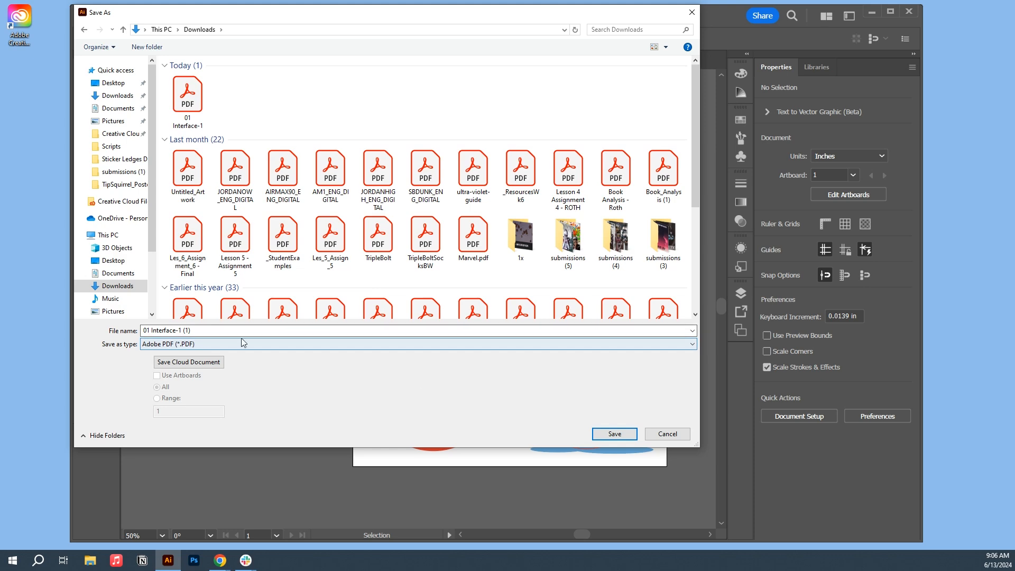
pyautogui.click(618, 434)
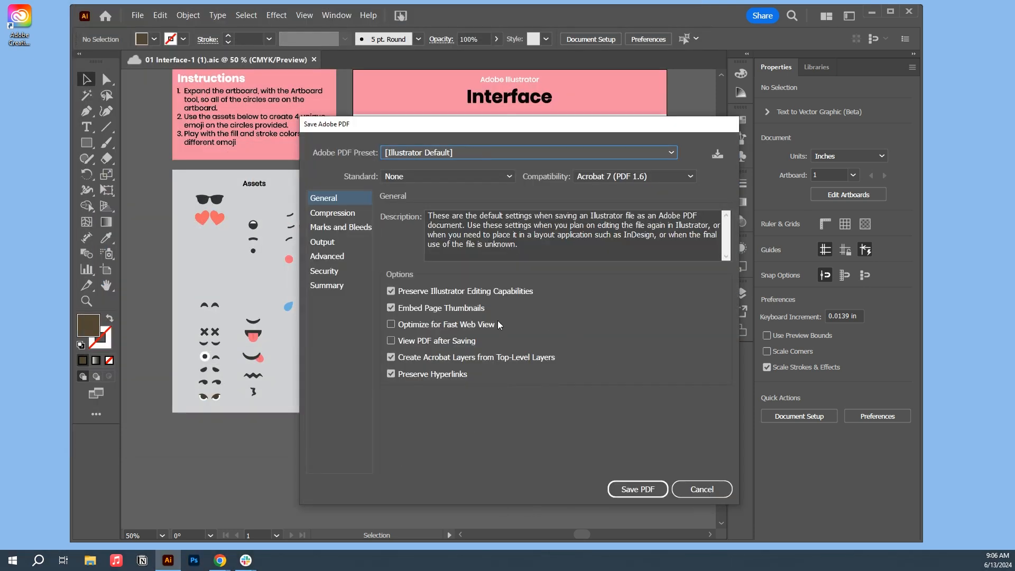
pyautogui.click(641, 492)
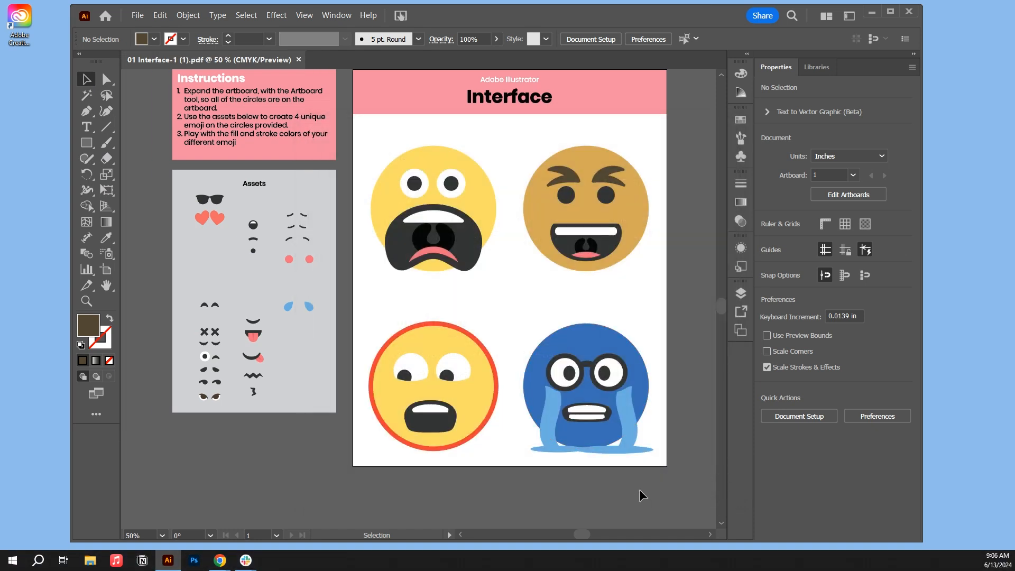